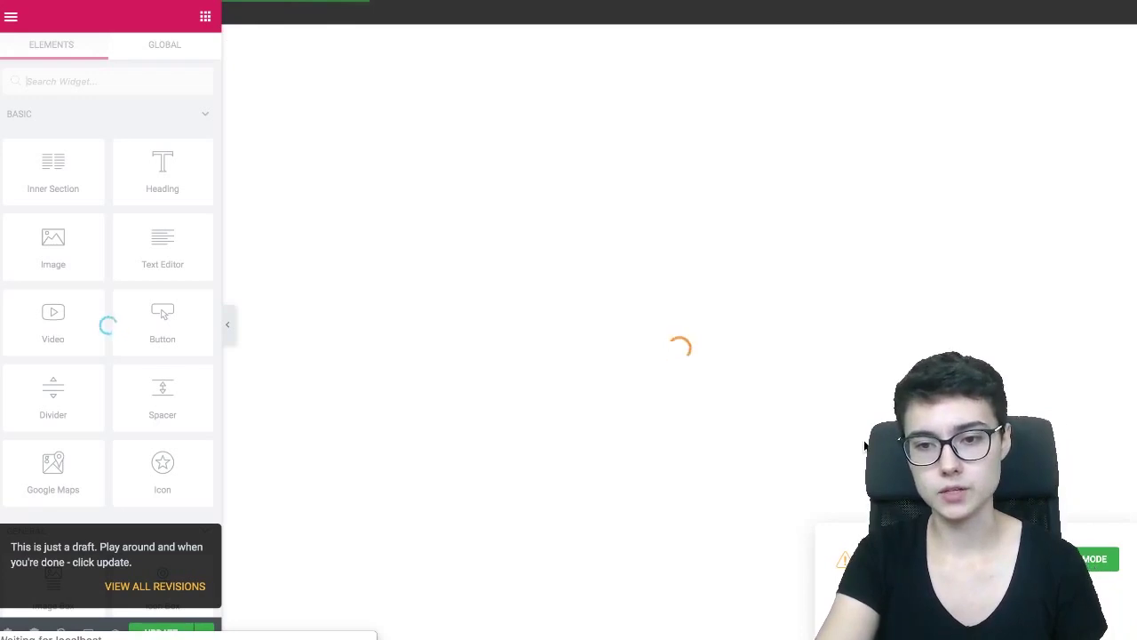
Step: Scroll down toward the pricing section and back up to the parallax hero
{"action": "scroll", "coordinate": [528, 139], "scroll_direction": "down", "scroll_amount": 6}
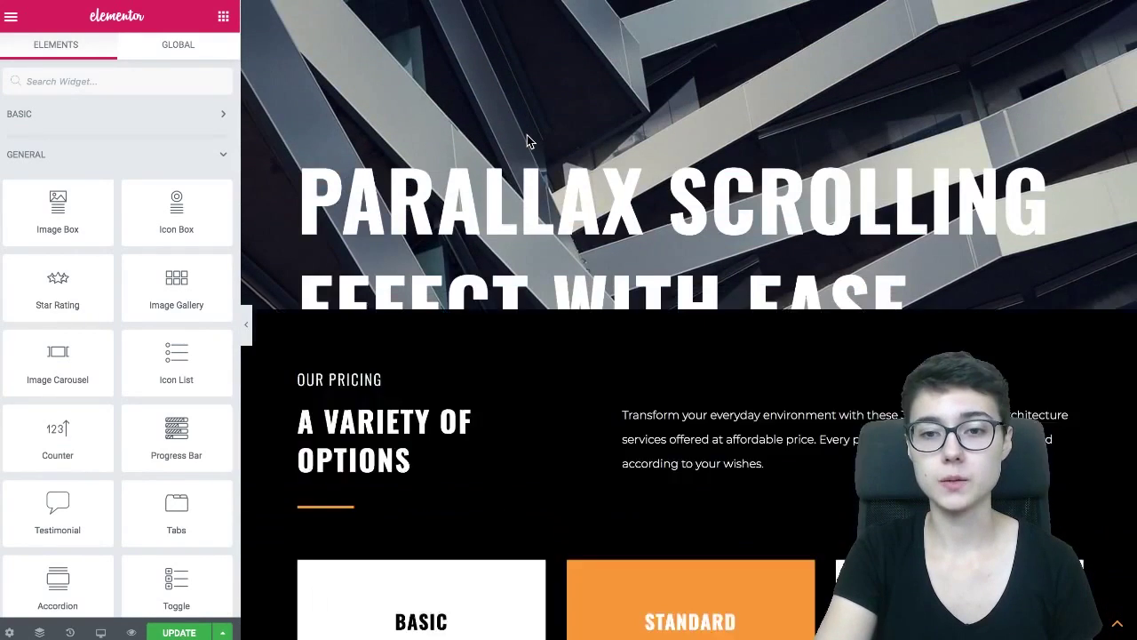
{"action": "scroll", "coordinate": [528, 140], "scroll_direction": "up", "scroll_amount": 6}
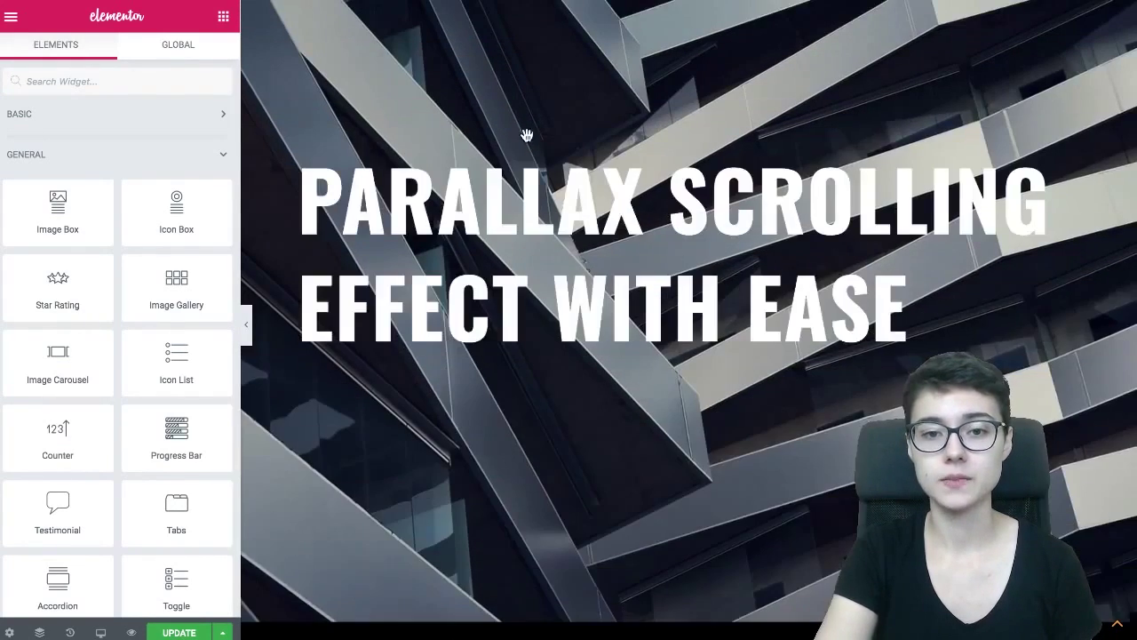
Step: Collapse the Elementor panel and scroll through the full-width preview, ending at the top hero
{"action": "left_click", "coordinate": [250, 342]}
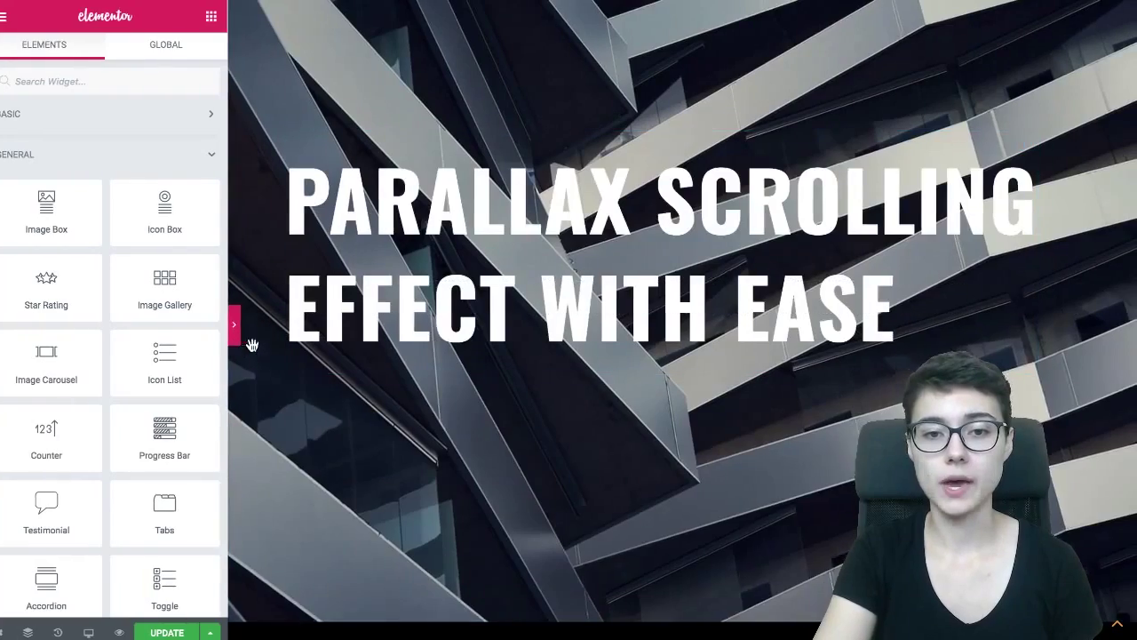
{"action": "scroll", "coordinate": [360, 345], "scroll_direction": "up", "scroll_amount": 3}
{"action": "scroll", "coordinate": [360, 345], "scroll_direction": "up", "scroll_amount": 5}
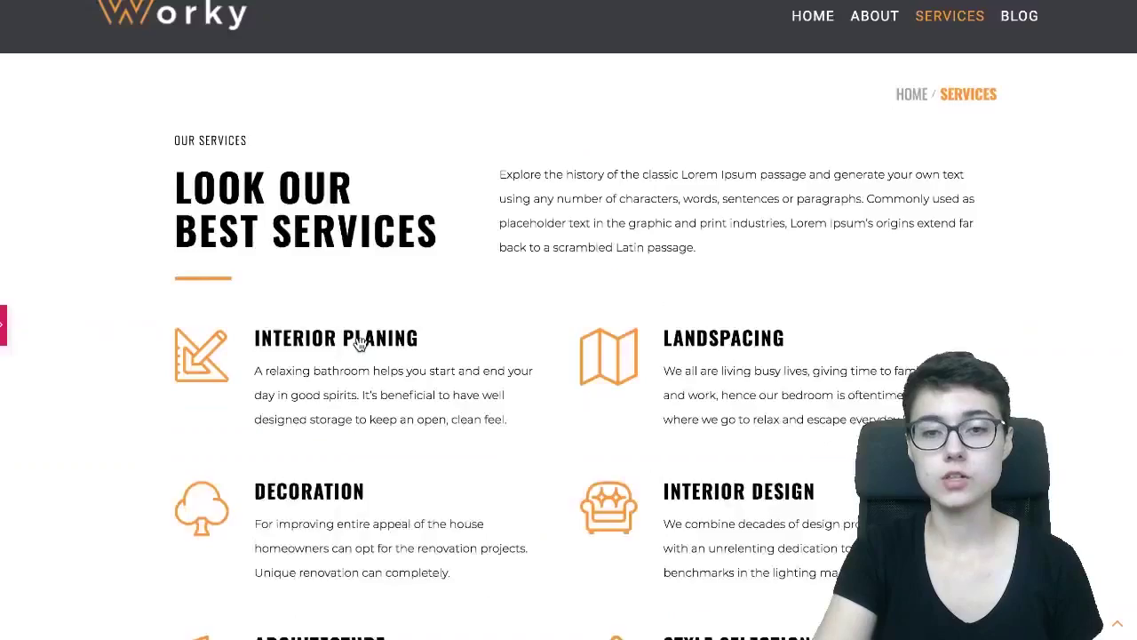
{"action": "scroll", "coordinate": [361, 348], "scroll_direction": "down", "scroll_amount": 1}
{"action": "scroll", "coordinate": [360, 349], "scroll_direction": "down", "scroll_amount": 5}
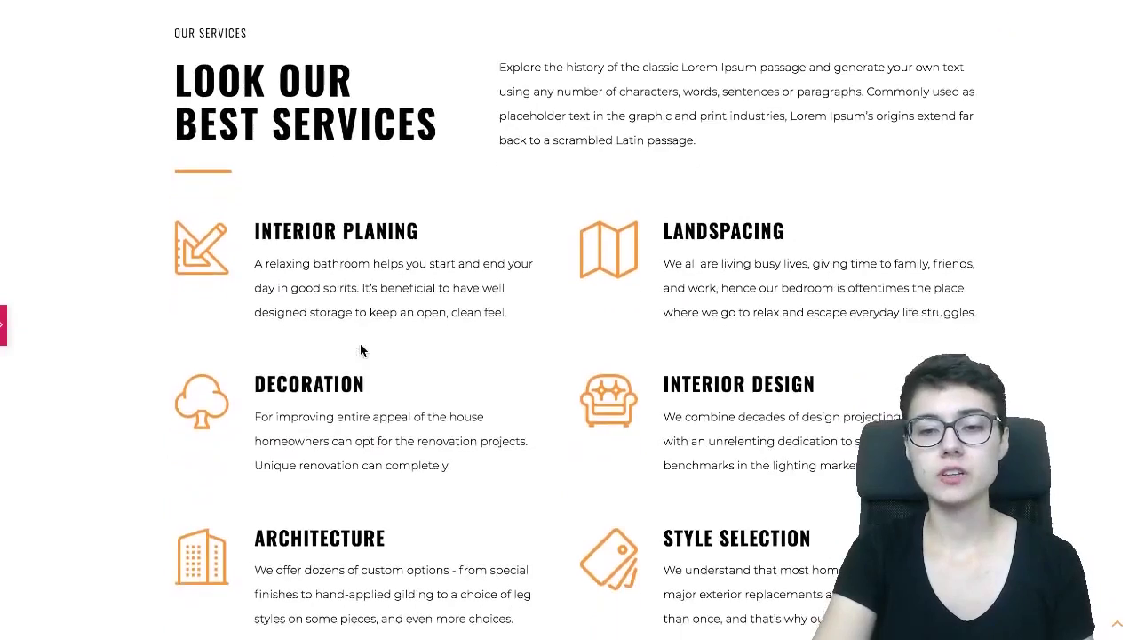
{"action": "scroll", "coordinate": [360, 344], "scroll_direction": "down", "scroll_amount": 5}
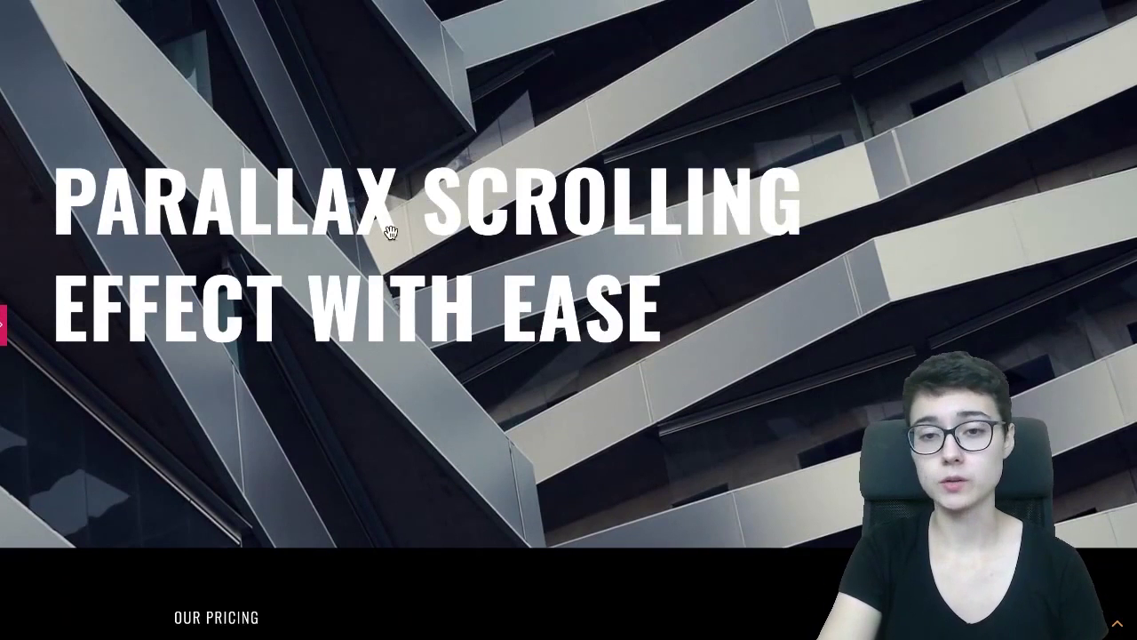
{"action": "scroll", "coordinate": [385, 225], "scroll_direction": "down", "scroll_amount": 1}
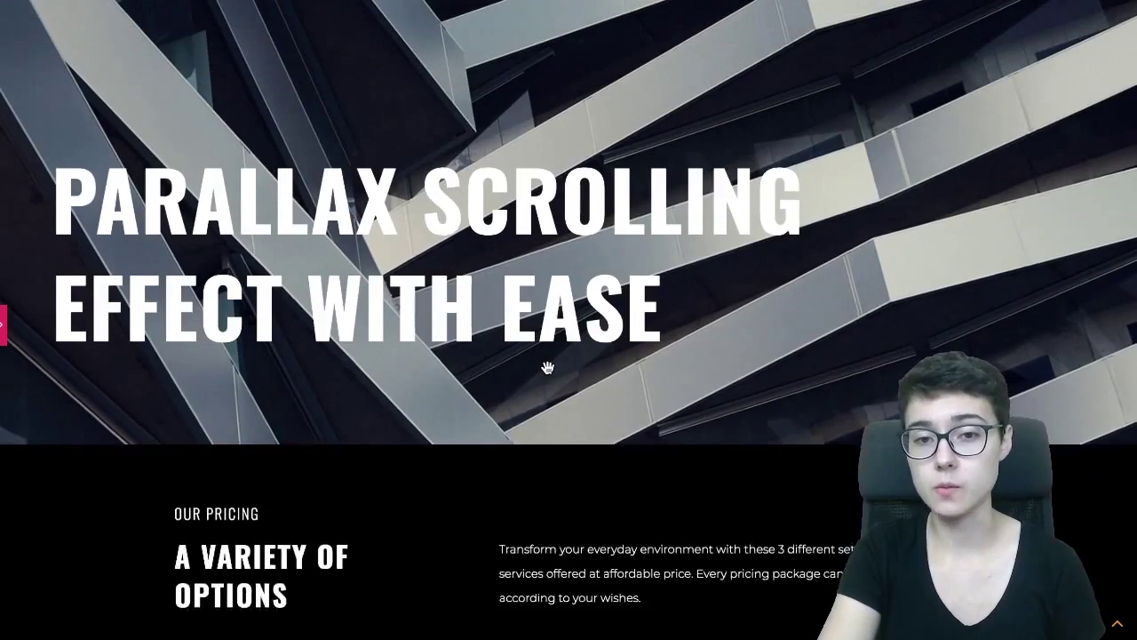
{"action": "scroll", "coordinate": [547, 367], "scroll_direction": "down", "scroll_amount": 5}
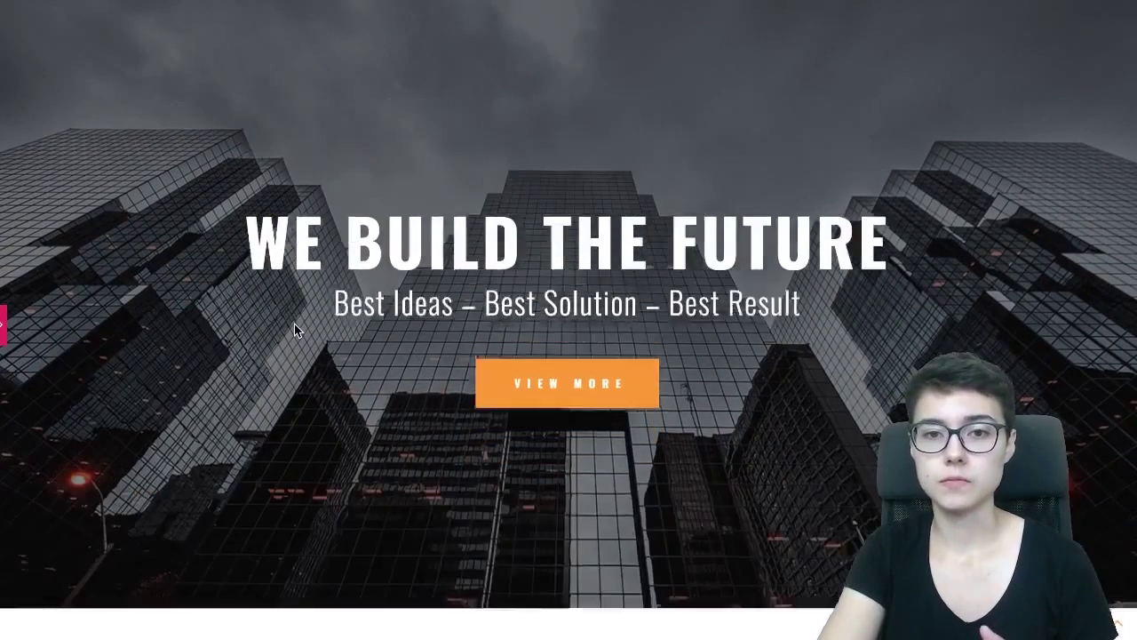
{"action": "scroll", "coordinate": [294, 324], "scroll_direction": "up", "scroll_amount": 2}
{"action": "scroll", "coordinate": [294, 323], "scroll_direction": "down", "scroll_amount": 2}
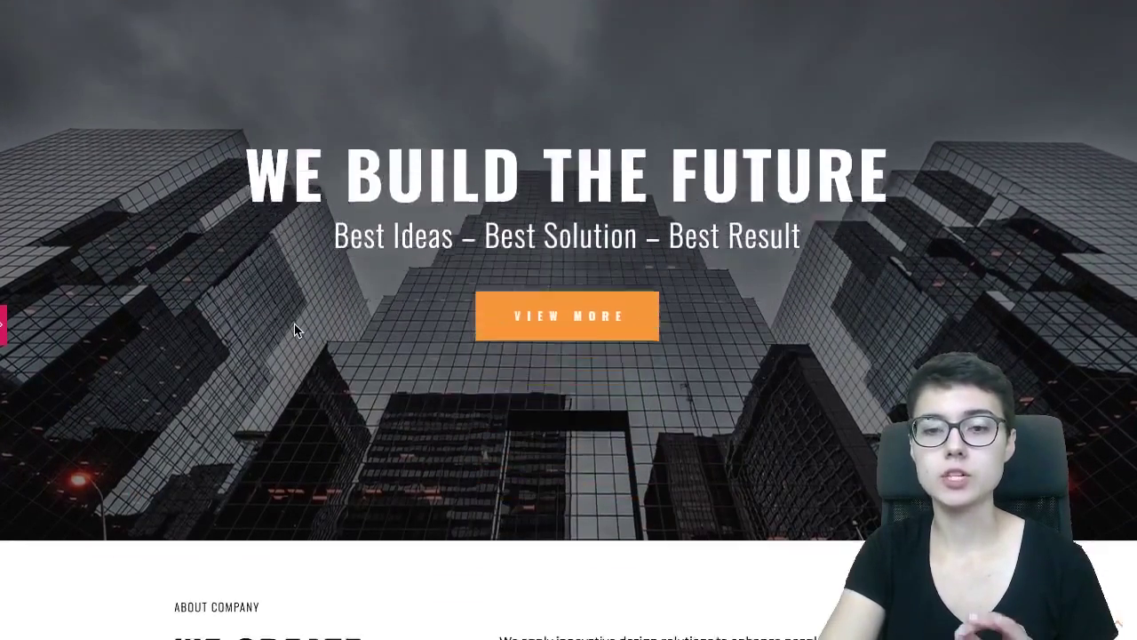
{"action": "scroll", "coordinate": [294, 323], "scroll_direction": "down", "scroll_amount": 3}
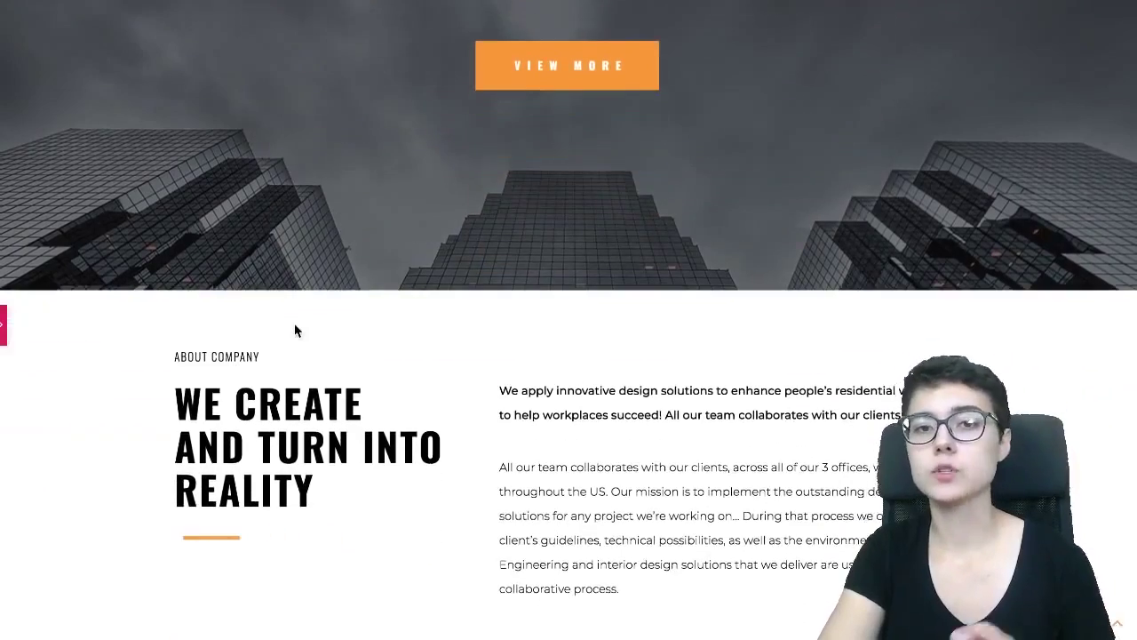
{"action": "scroll", "coordinate": [294, 324], "scroll_direction": "up", "scroll_amount": 5}
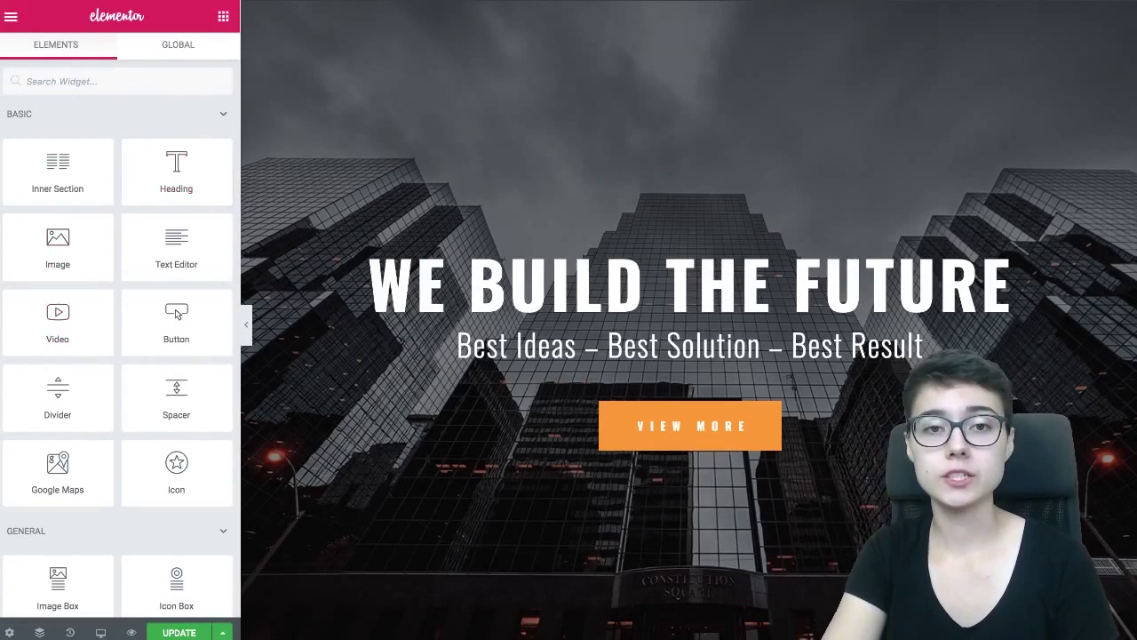
Step: Scroll up to the parallax heading section and delete it
{"action": "scroll", "coordinate": [566, 165], "scroll_direction": "up", "scroll_amount": 1}
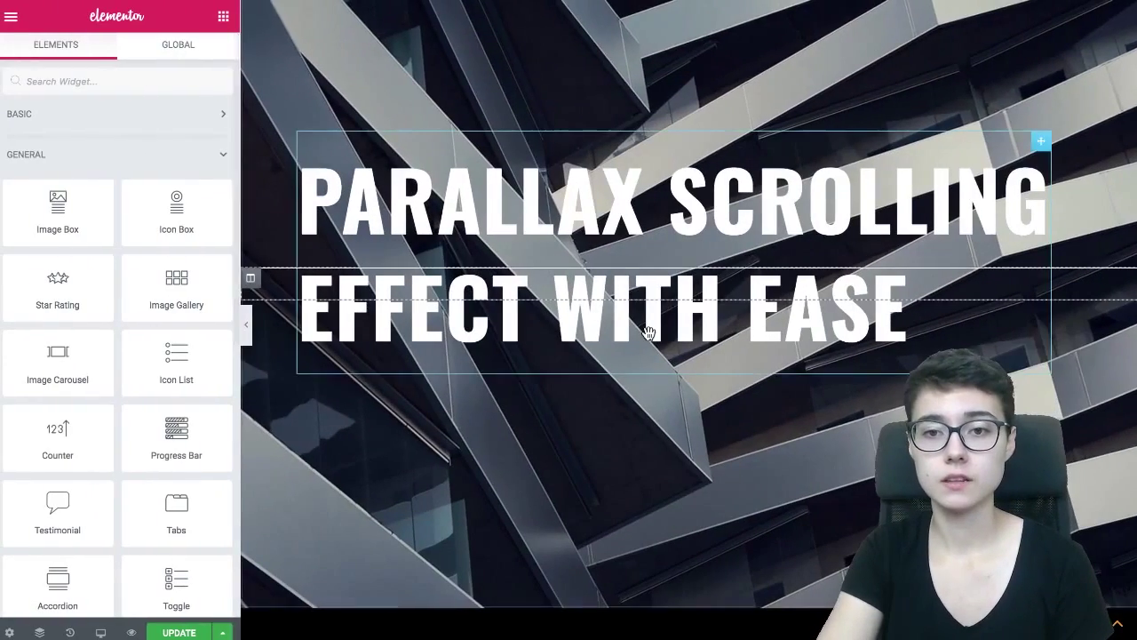
{"action": "scroll", "coordinate": [467, 256], "scroll_direction": "up", "scroll_amount": 2}
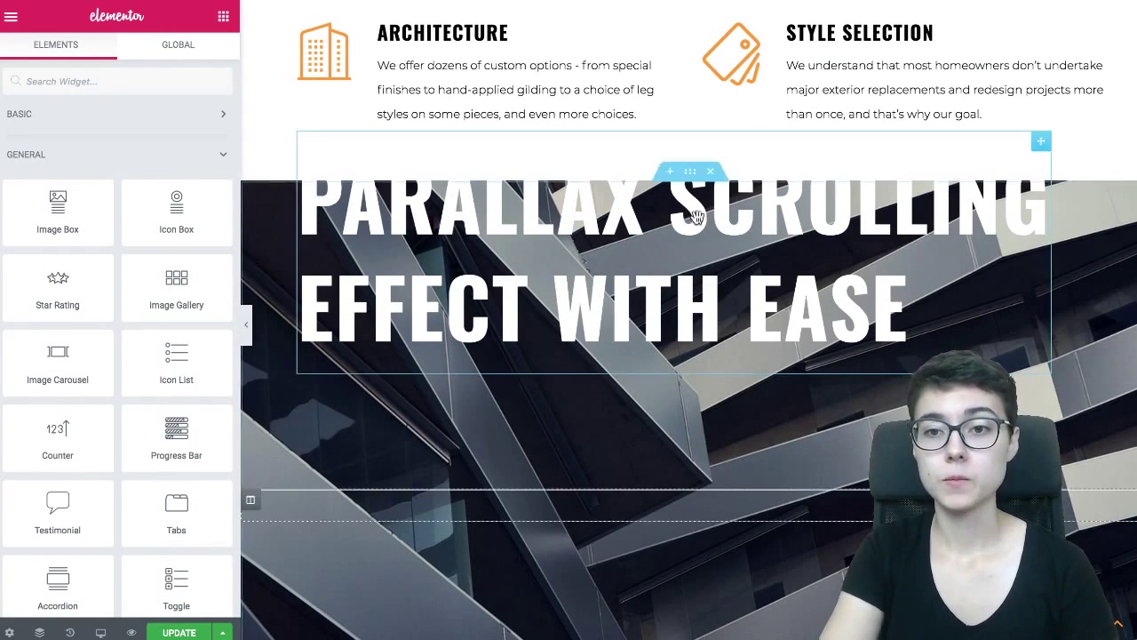
{"action": "left_click", "coordinate": [710, 174]}
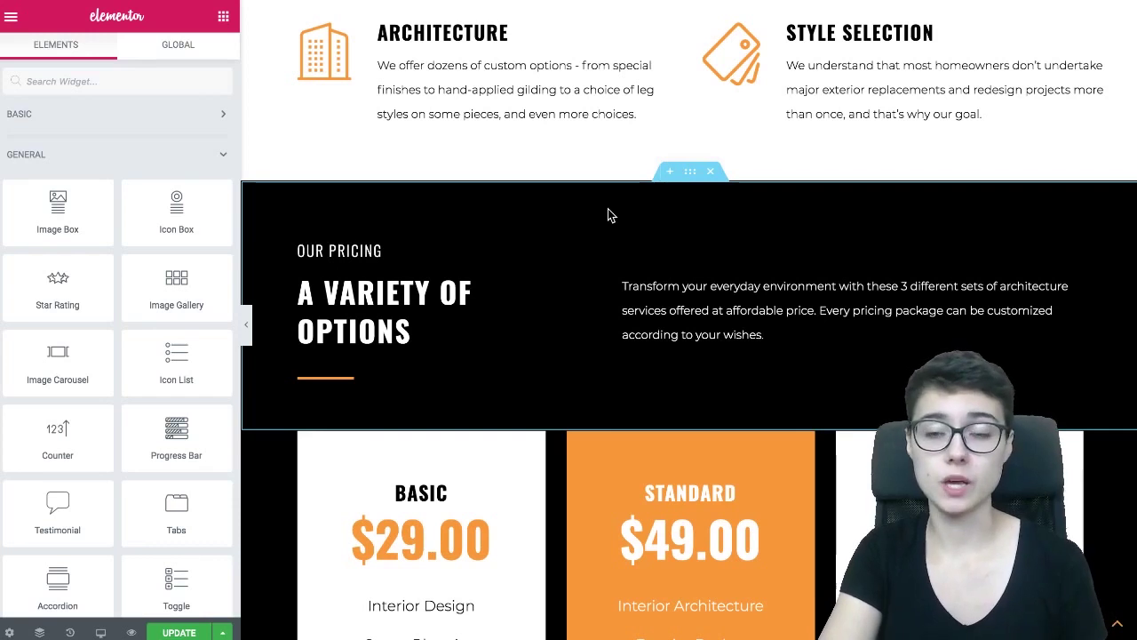
Step: Add a single-column section above the pricing block with Height set to Fit To Screen
{"action": "left_click", "coordinate": [670, 174]}
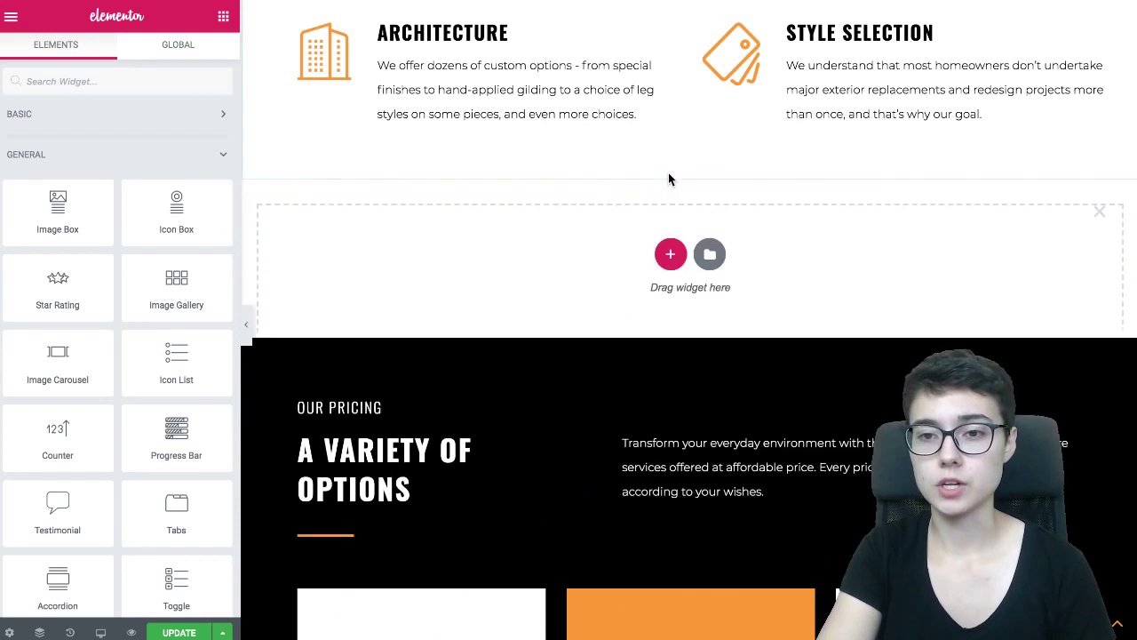
{"action": "left_click", "coordinate": [670, 254]}
{"action": "left_click", "coordinate": [483, 294]}
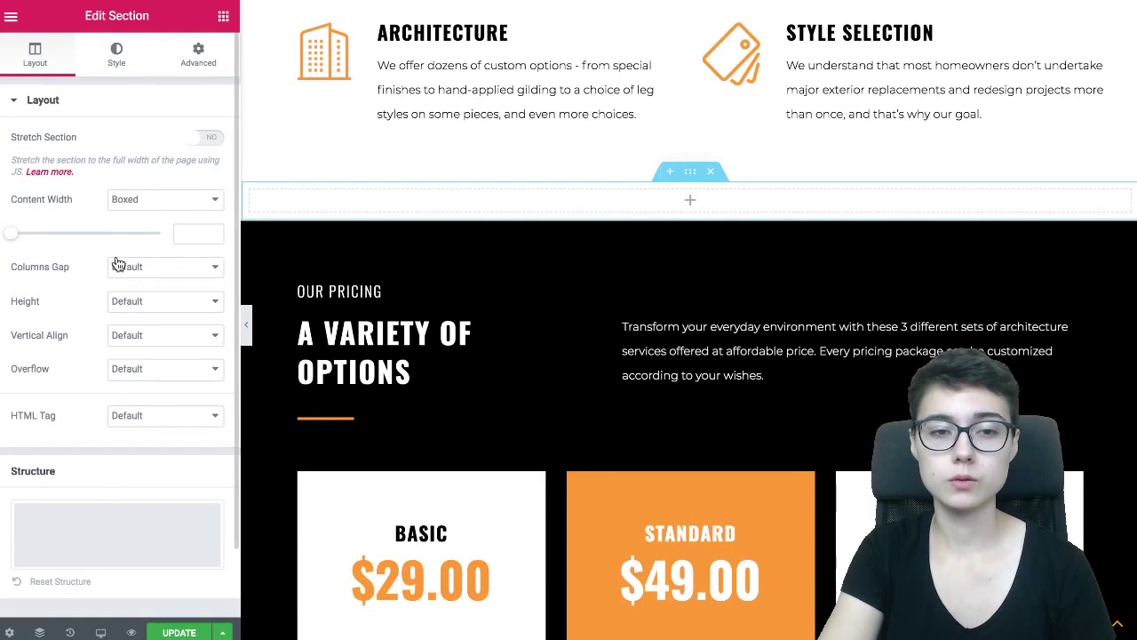
{"action": "left_click", "coordinate": [145, 308]}
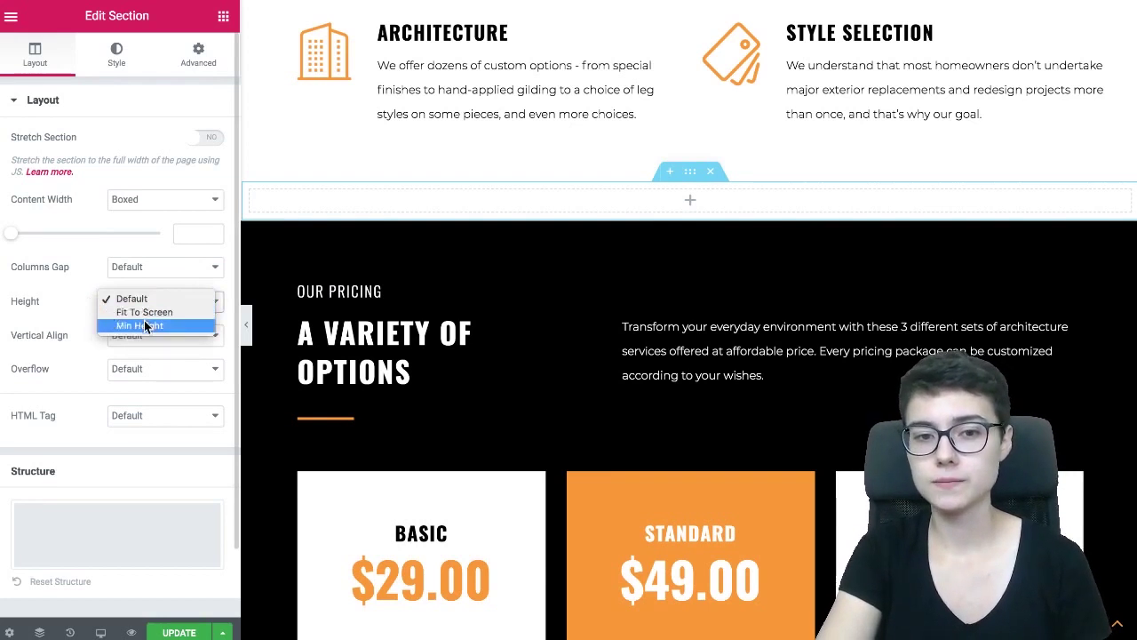
{"action": "left_click", "coordinate": [146, 313]}
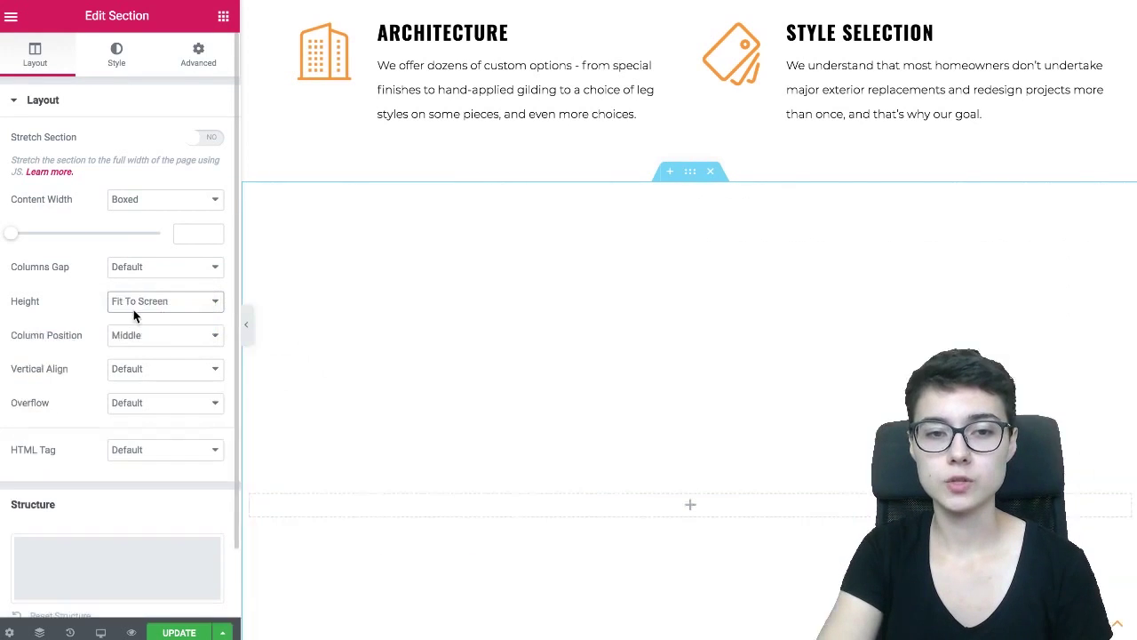
{"action": "scroll", "coordinate": [458, 302], "scroll_direction": "down", "scroll_amount": 3}
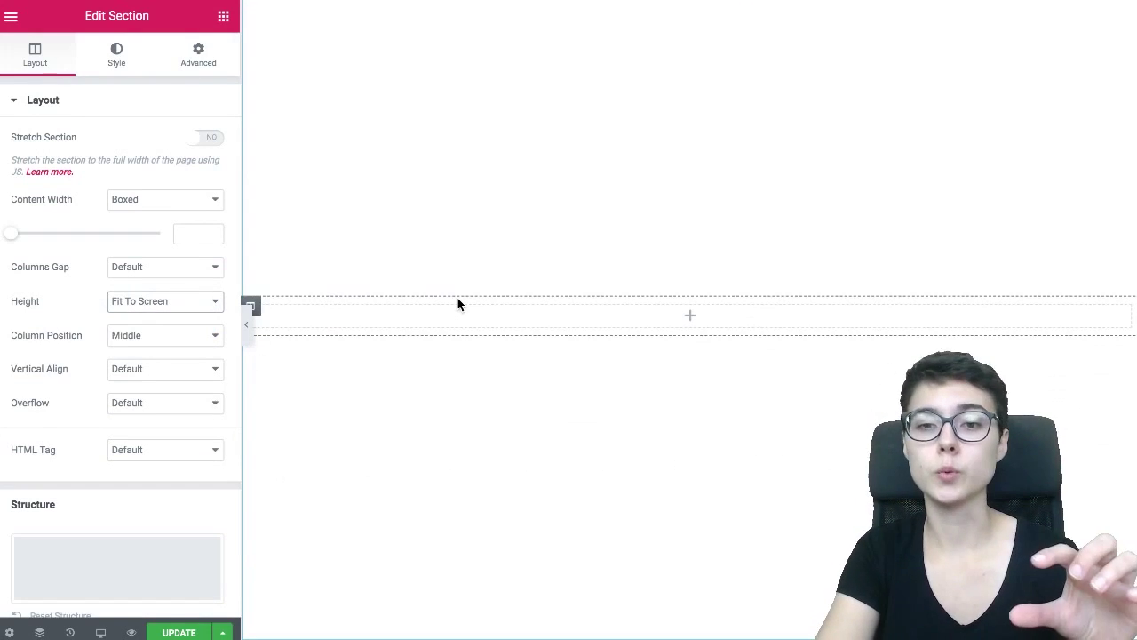
Step: Give the new section a classic background image, slide-2.jpg, from the media library
{"action": "left_click", "coordinate": [118, 60]}
{"action": "left_click", "coordinate": [130, 177]}
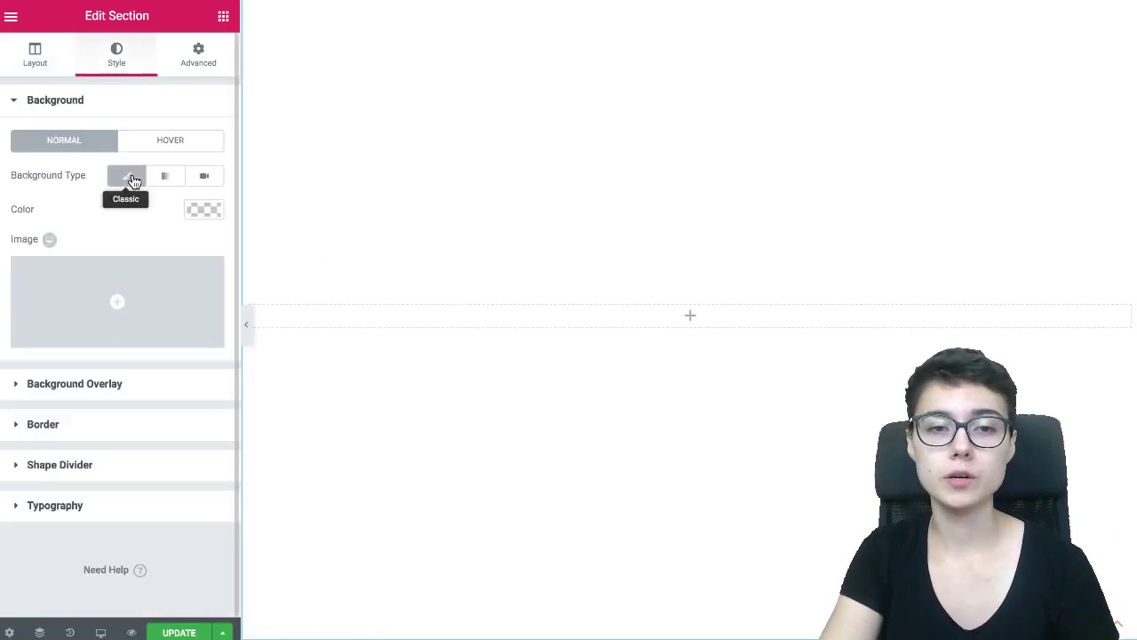
{"action": "left_click", "coordinate": [157, 294]}
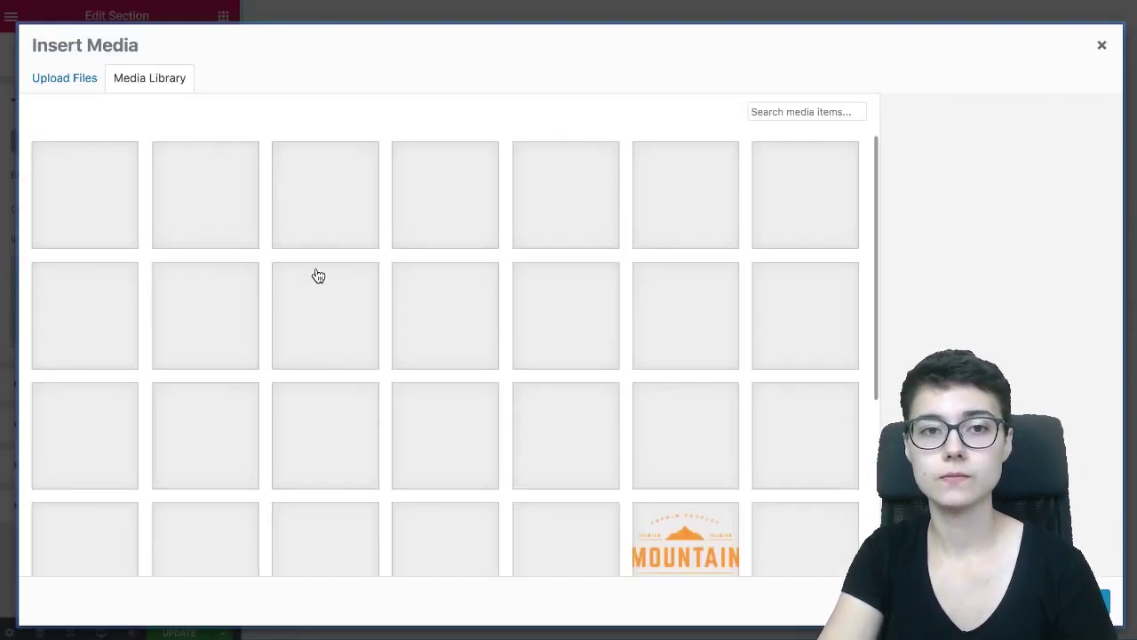
{"action": "scroll", "coordinate": [321, 263], "scroll_direction": "down", "scroll_amount": 3}
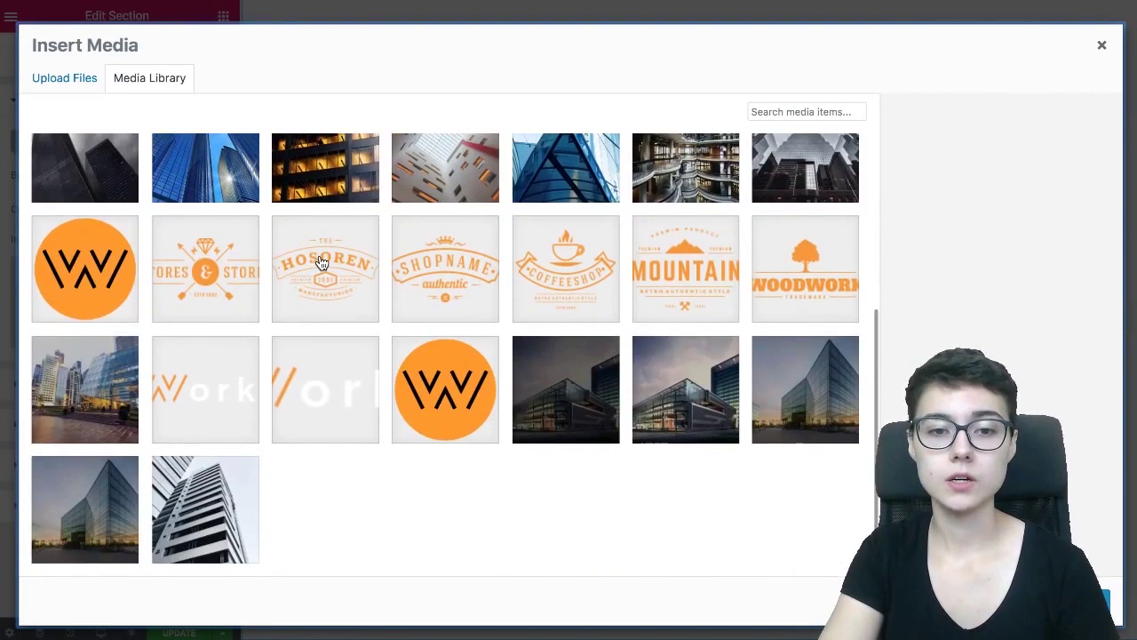
{"action": "scroll", "coordinate": [322, 263], "scroll_direction": "up", "scroll_amount": 2}
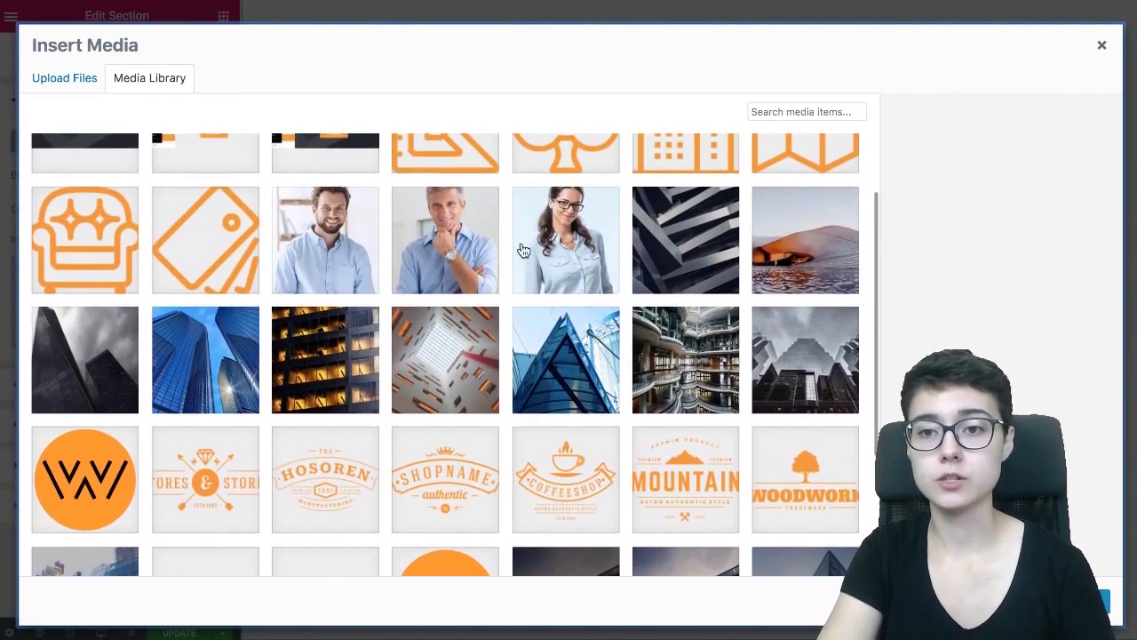
{"action": "left_click", "coordinate": [732, 257]}
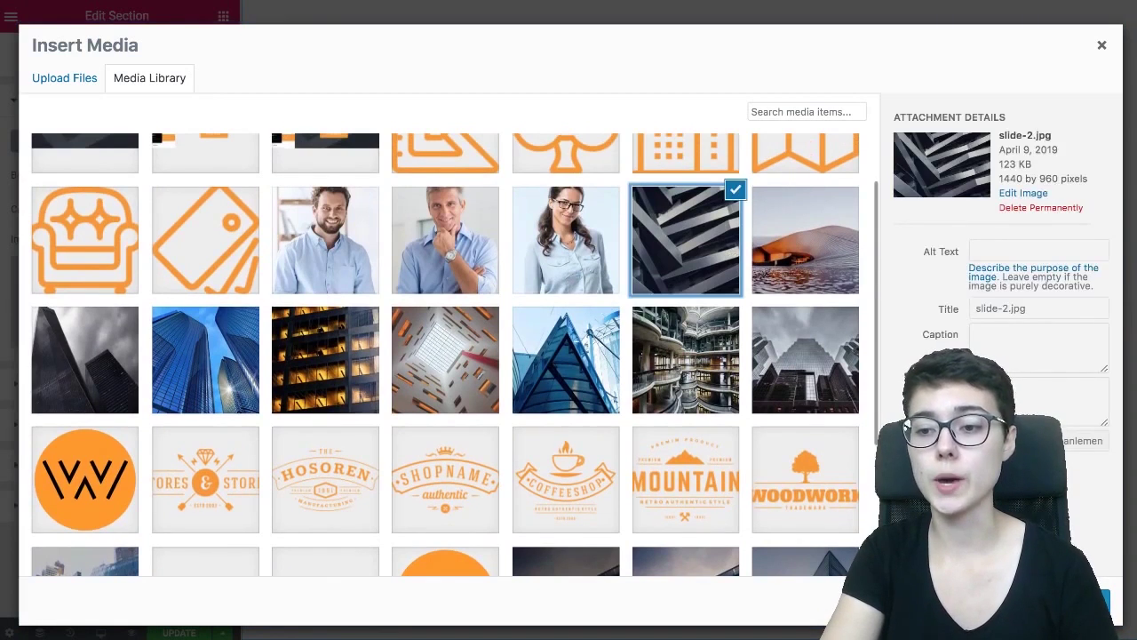
{"action": "left_click", "coordinate": [1075, 602]}
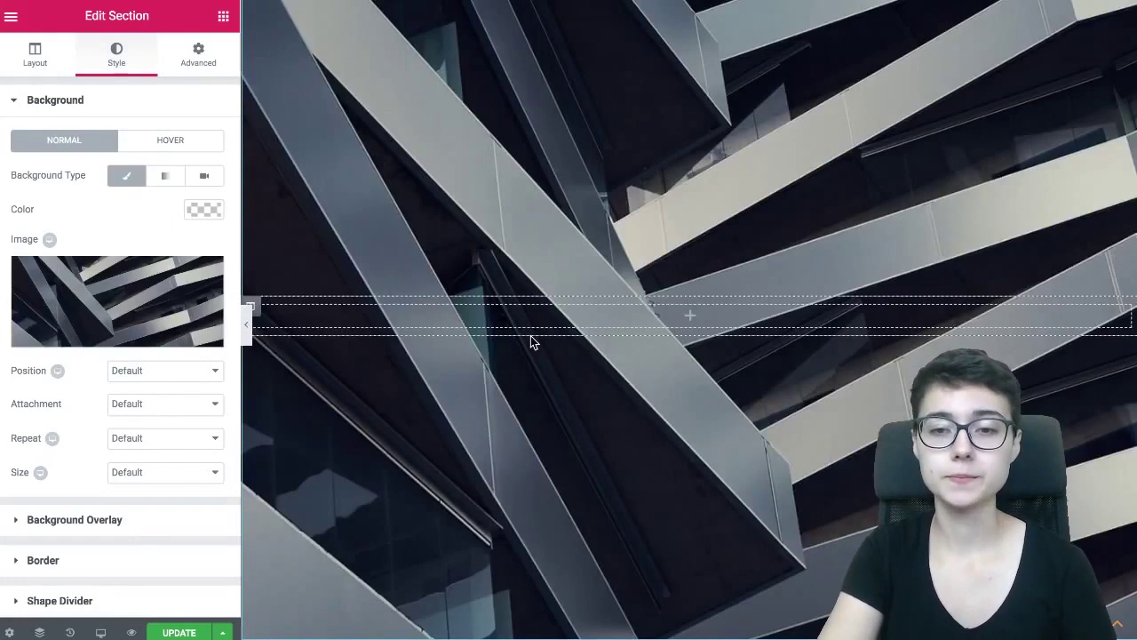
{"action": "scroll", "coordinate": [530, 335], "scroll_direction": "up", "scroll_amount": 2}
{"action": "scroll", "coordinate": [531, 335], "scroll_direction": "down", "scroll_amount": 5}
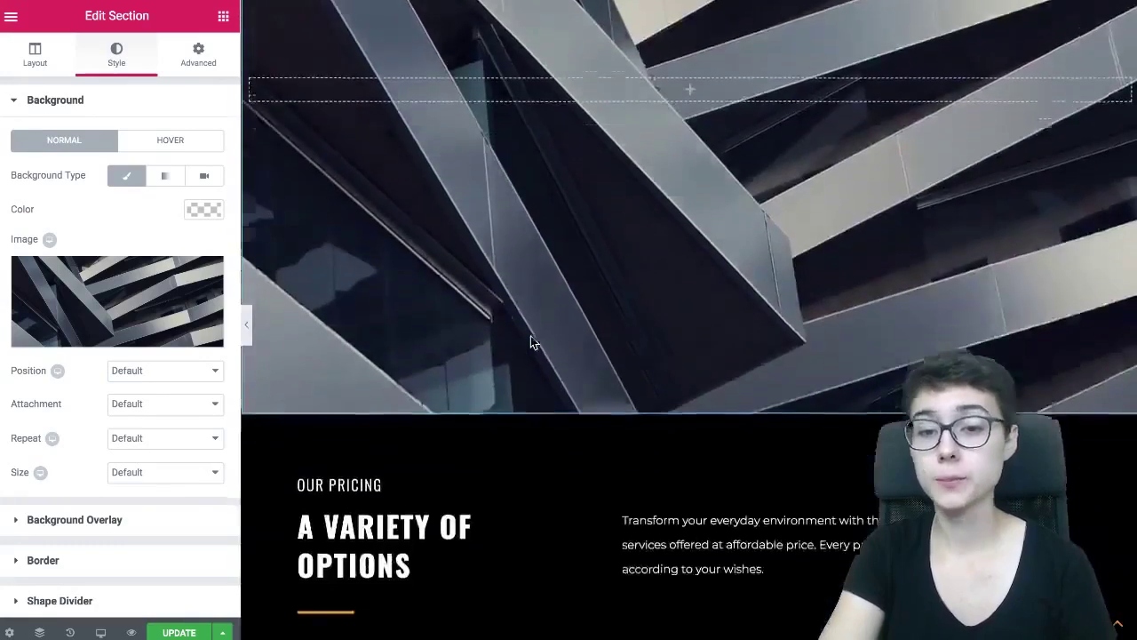
{"action": "scroll", "coordinate": [531, 336], "scroll_direction": "down", "scroll_amount": 2}
{"action": "scroll", "coordinate": [531, 335], "scroll_direction": "up", "scroll_amount": 5}
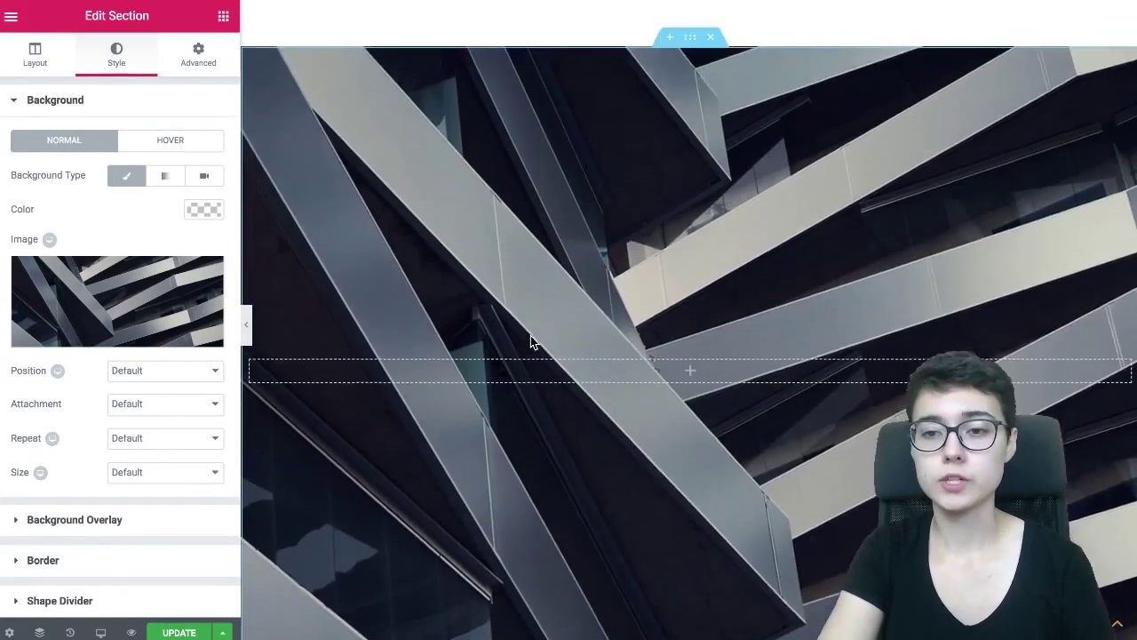
{"action": "scroll", "coordinate": [530, 335], "scroll_direction": "up", "scroll_amount": 2}
{"action": "scroll", "coordinate": [530, 338], "scroll_direction": "down", "scroll_amount": 3}
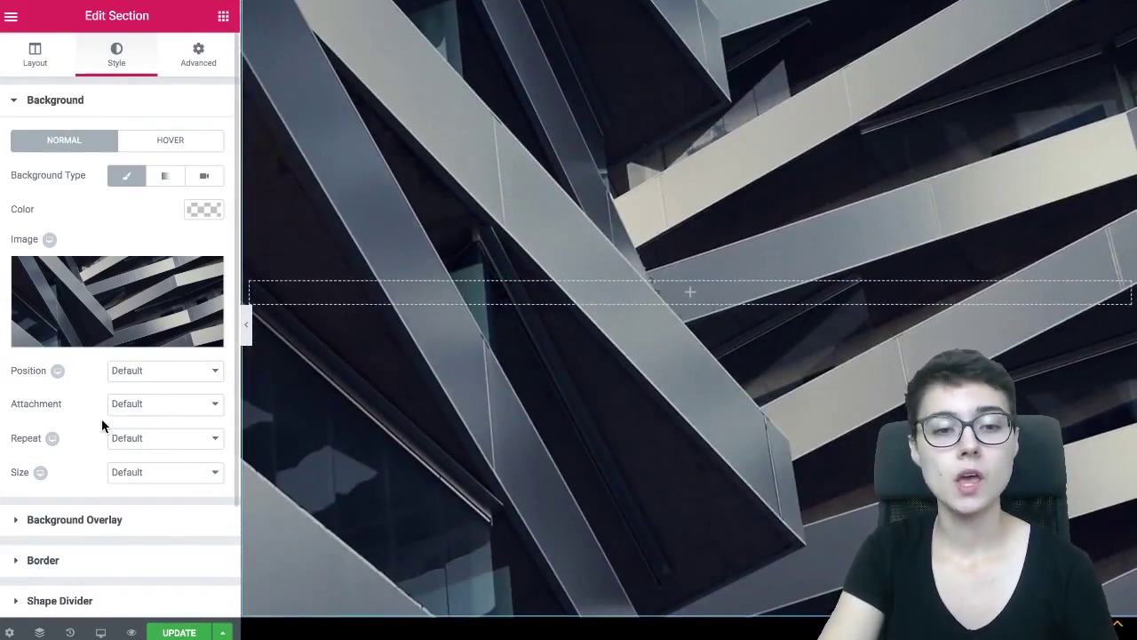
Step: Set the section background Size to Cover and Attachment to Fixed
{"action": "left_click", "coordinate": [111, 471]}
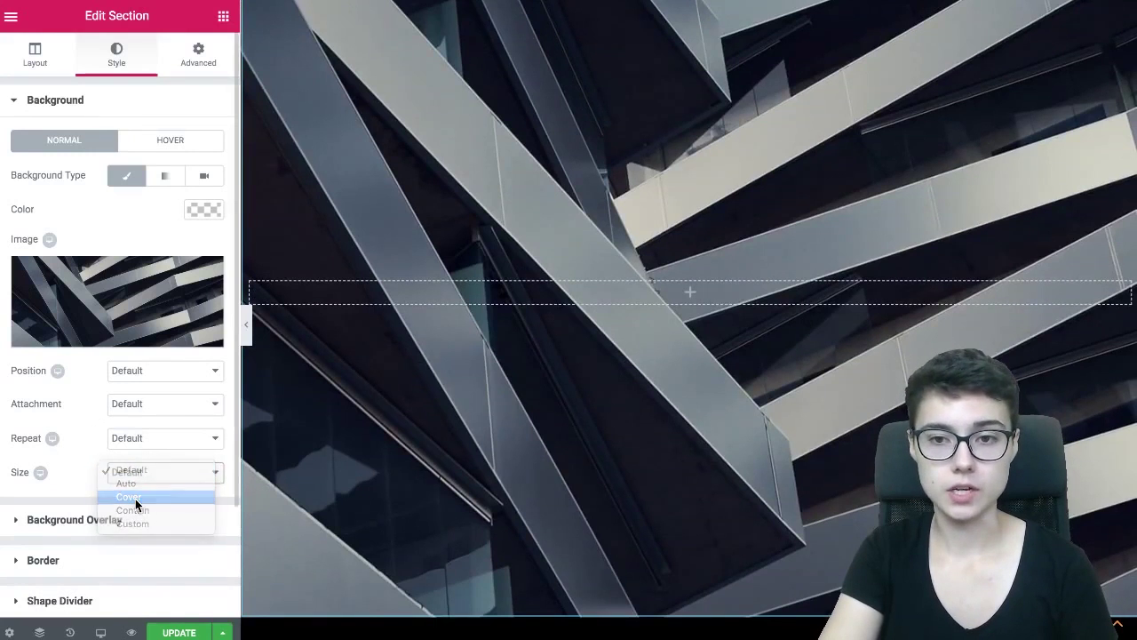
{"action": "left_click", "coordinate": [136, 498]}
{"action": "left_click", "coordinate": [129, 414]}
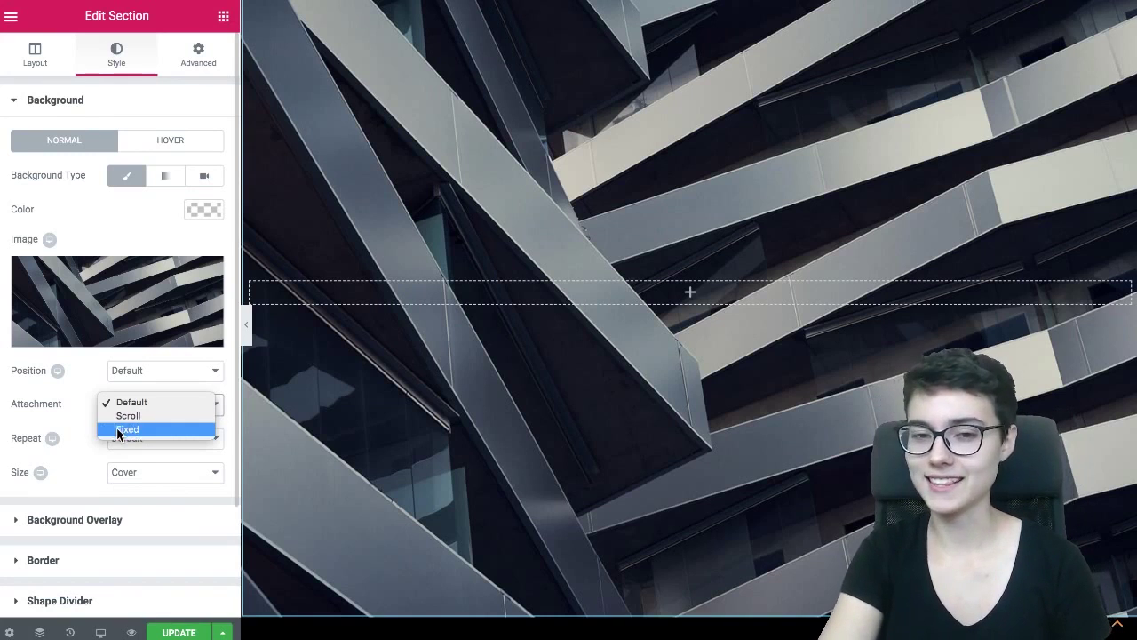
{"action": "left_click", "coordinate": [124, 429]}
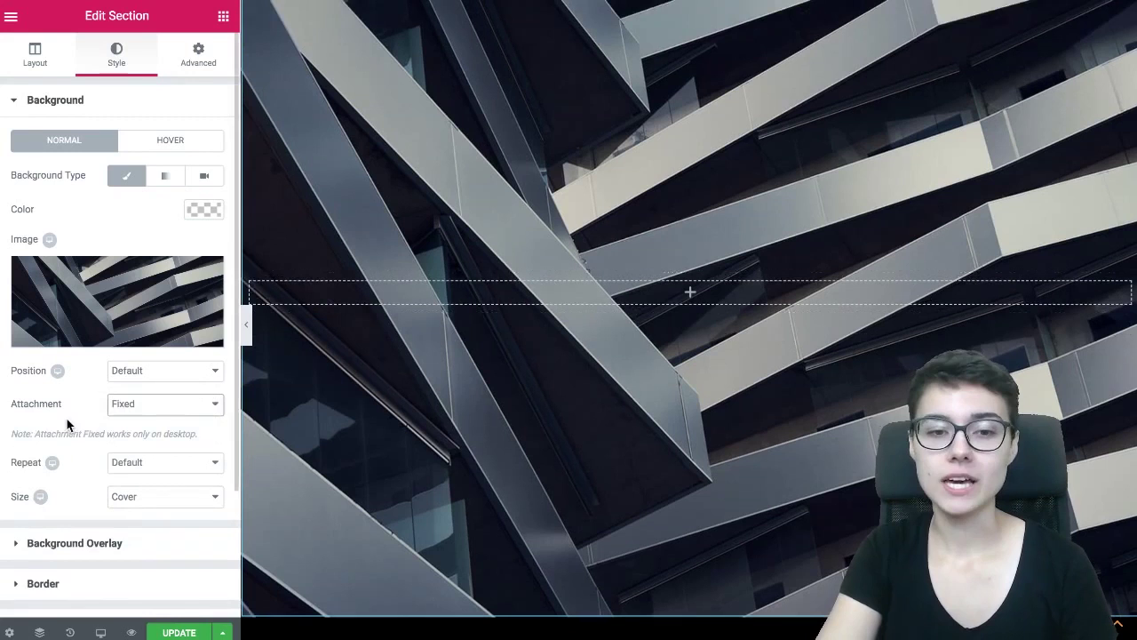
{"action": "left_click_drag", "start_coordinate": [38, 433], "coordinate": [123, 430]}
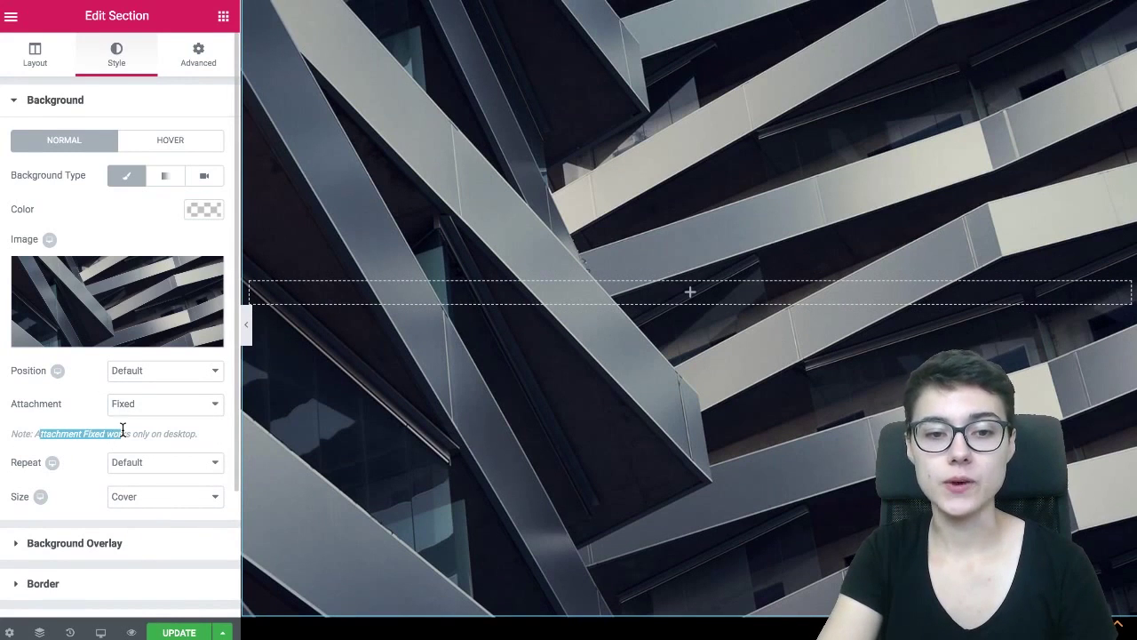
{"action": "left_click", "coordinate": [129, 433]}
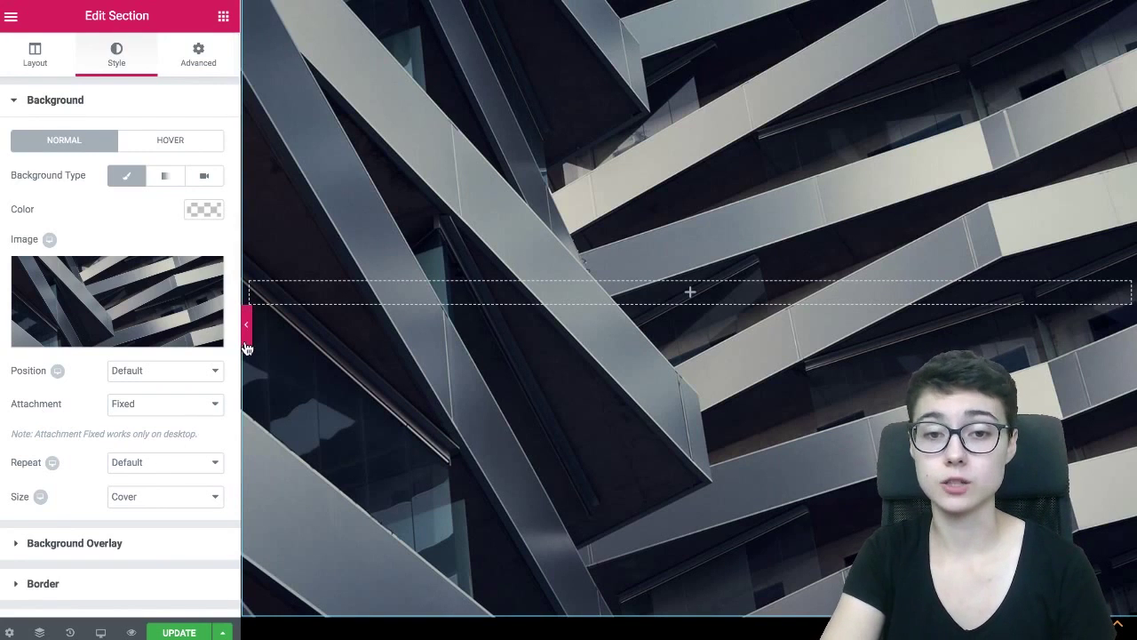
{"action": "left_click", "coordinate": [248, 346]}
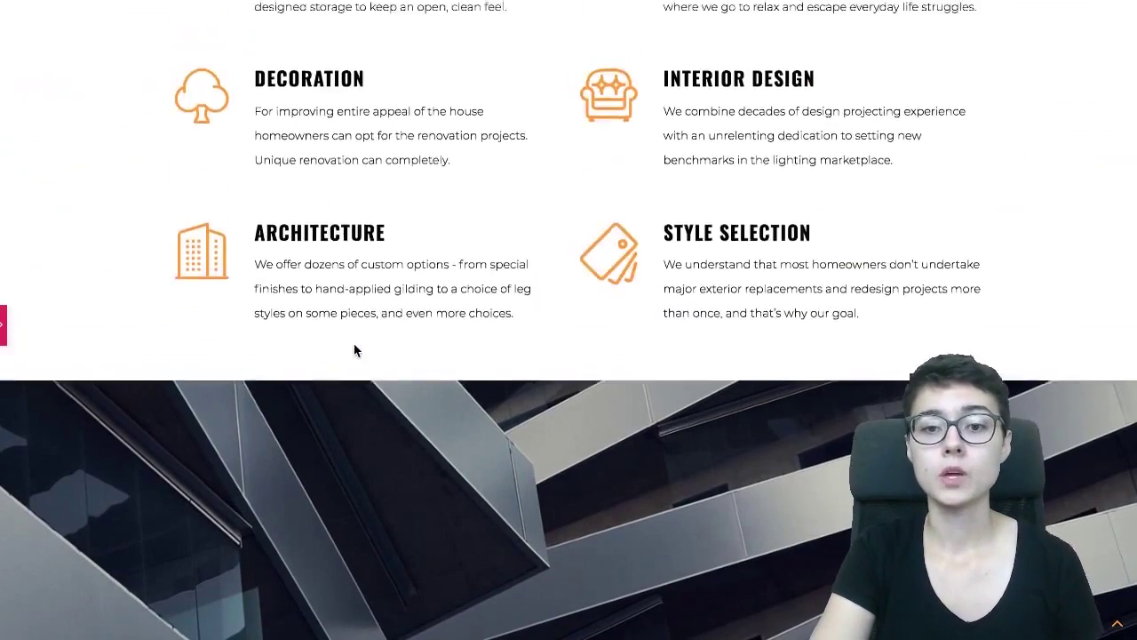
{"action": "scroll", "coordinate": [354, 349], "scroll_direction": "down", "scroll_amount": 10}
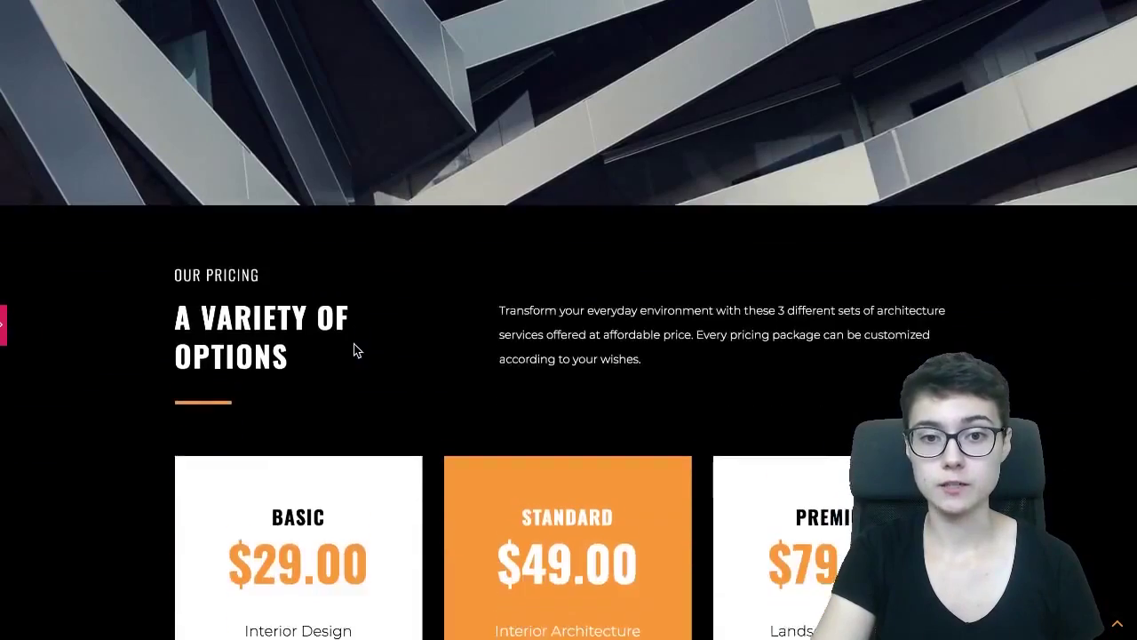
{"action": "scroll", "coordinate": [353, 350], "scroll_direction": "up", "scroll_amount": 6}
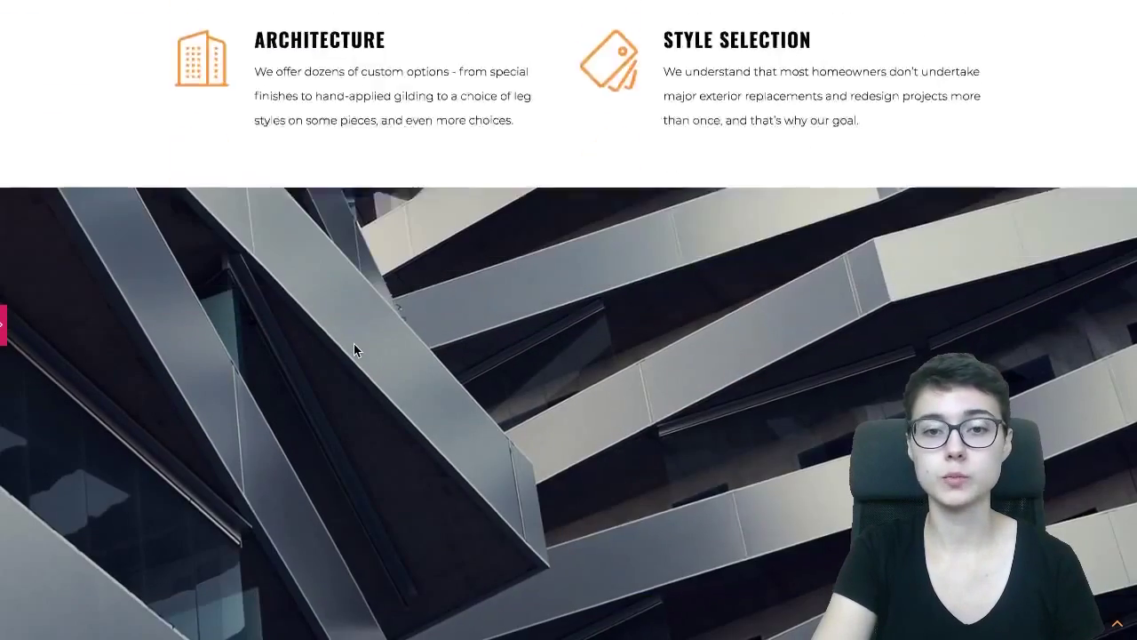
{"action": "scroll", "coordinate": [353, 346], "scroll_direction": "down", "scroll_amount": 4}
Step: Duplicate the 'A Variety of Options' heading and drag the copy into the architecture-photo section
{"action": "left_click", "coordinate": [5, 325]}
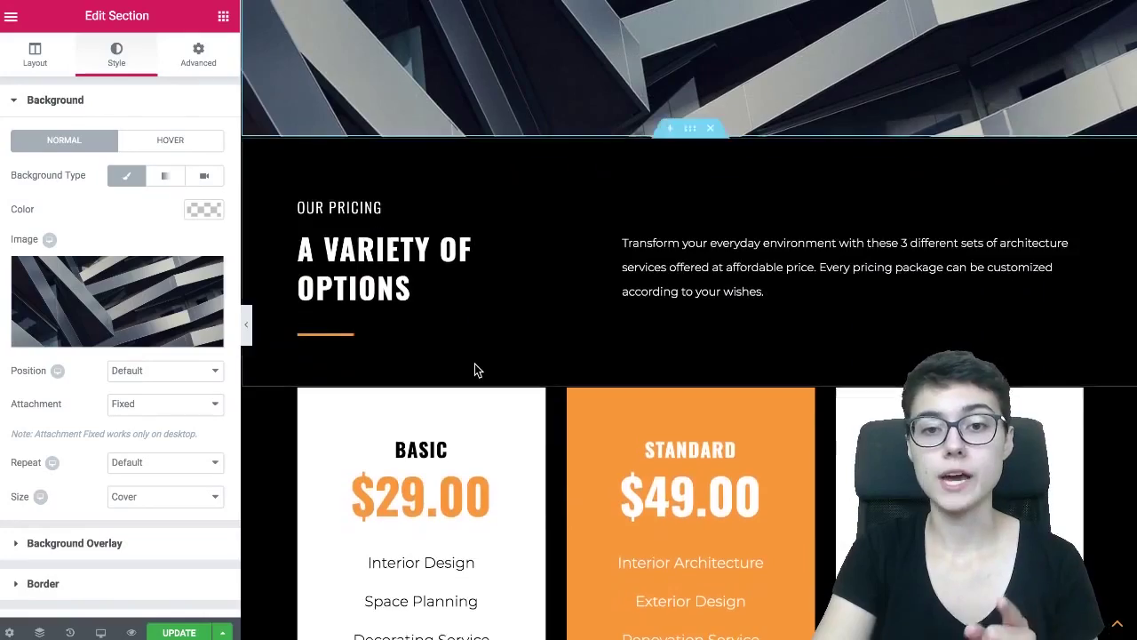
{"action": "scroll", "coordinate": [475, 363], "scroll_direction": "up", "scroll_amount": 2}
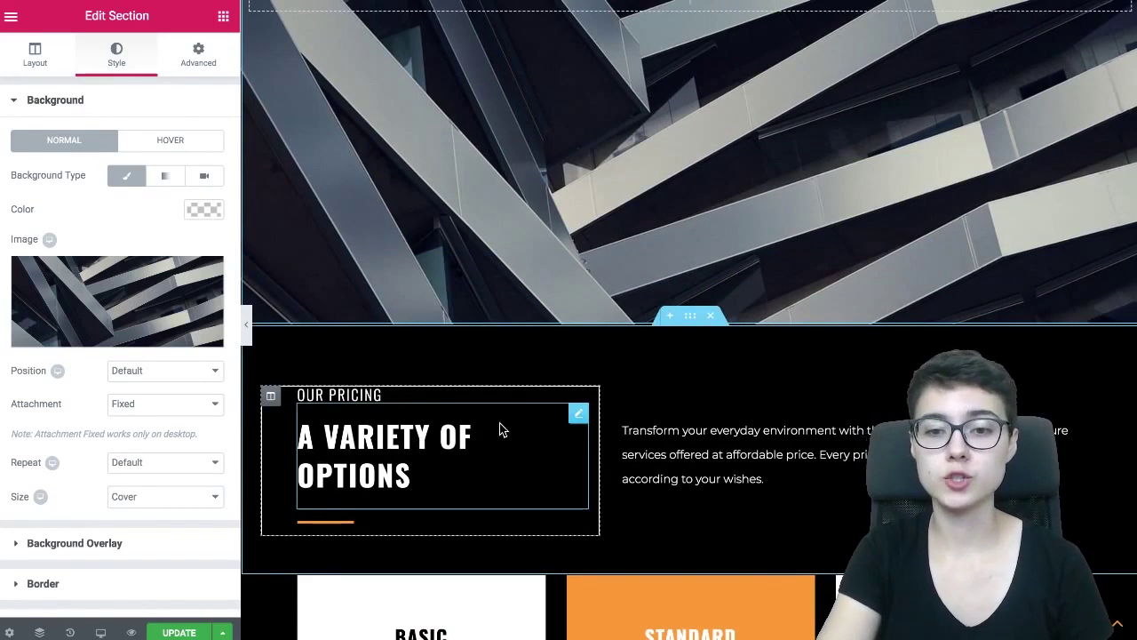
{"action": "right_click", "coordinate": [581, 422]}
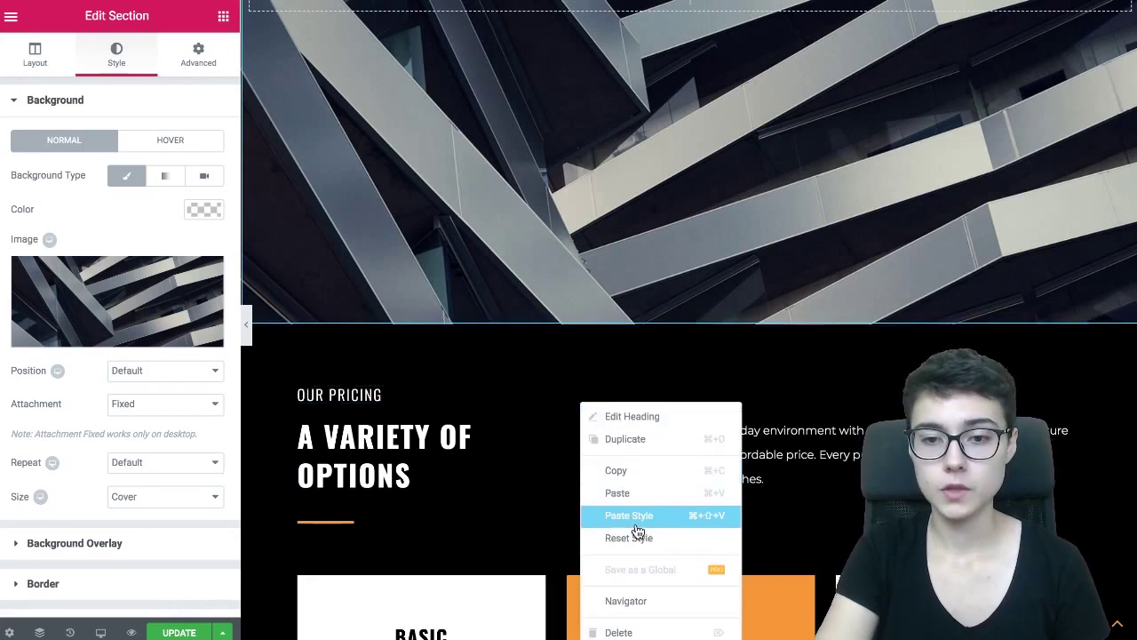
{"action": "left_click", "coordinate": [627, 440]}
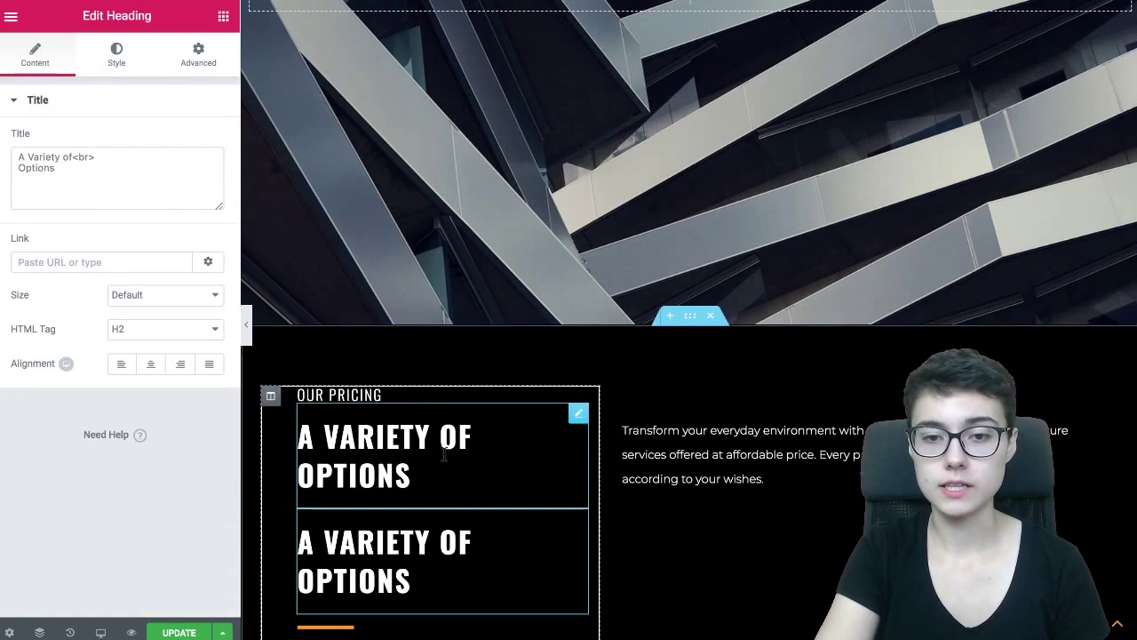
{"action": "left_click_drag", "start_coordinate": [576, 523], "coordinate": [464, 128]}
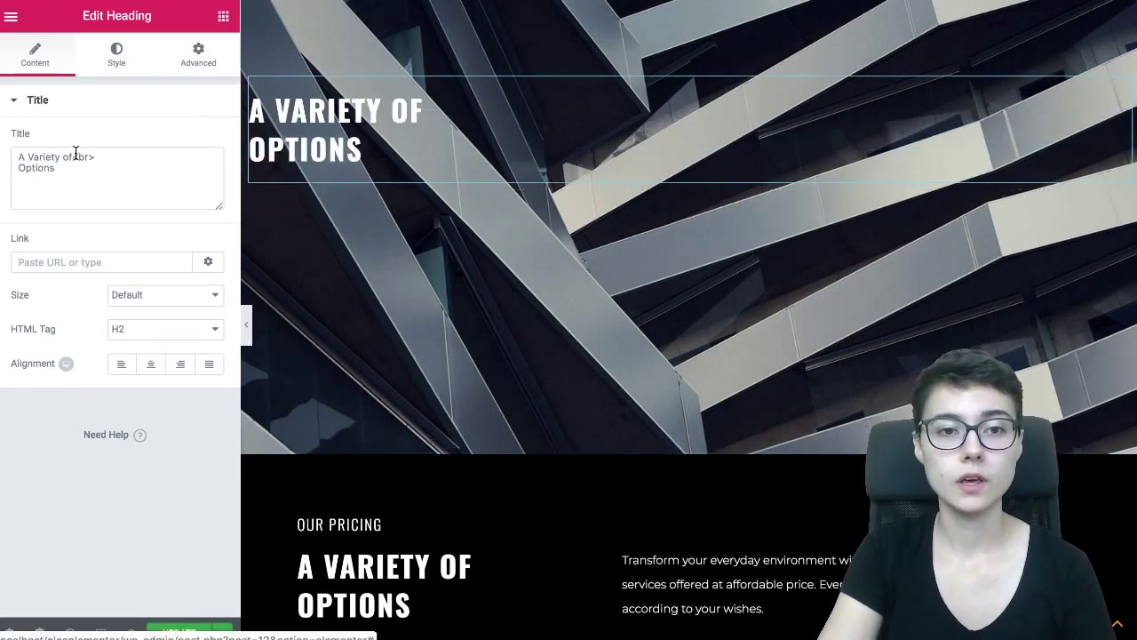
Step: Set the copied heading's typography size to 100 px and preview the page full width
{"action": "left_click", "coordinate": [107, 64]}
{"action": "left_click", "coordinate": [203, 175]}
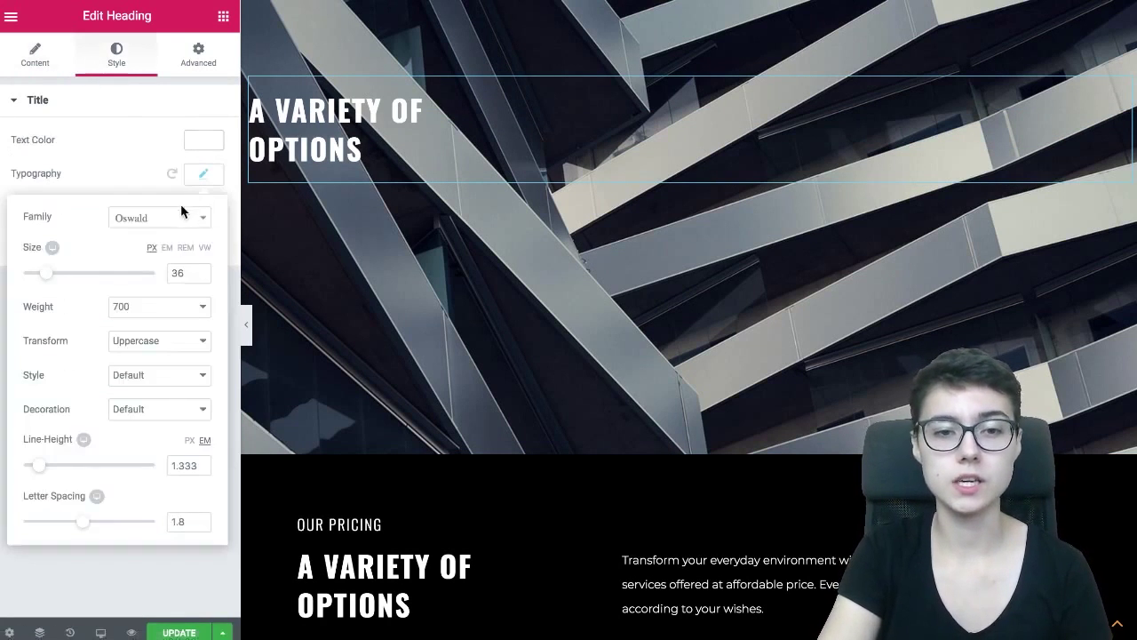
{"action": "double_click", "coordinate": [190, 278]}
{"action": "type", "text": "100"}
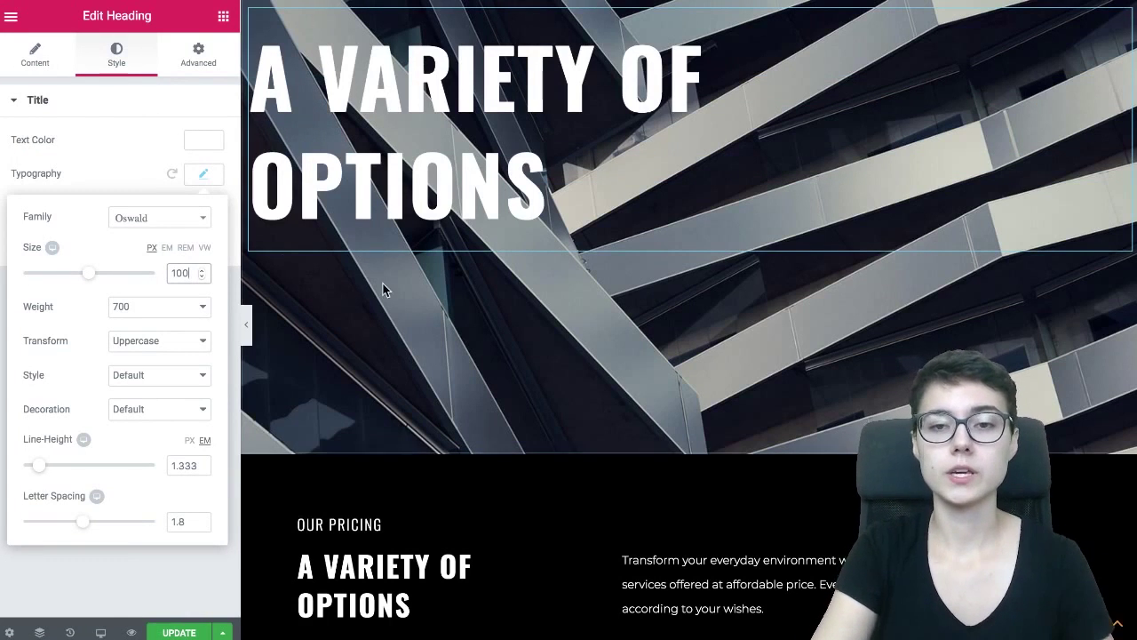
{"action": "scroll", "coordinate": [383, 284], "scroll_direction": "up", "scroll_amount": 3}
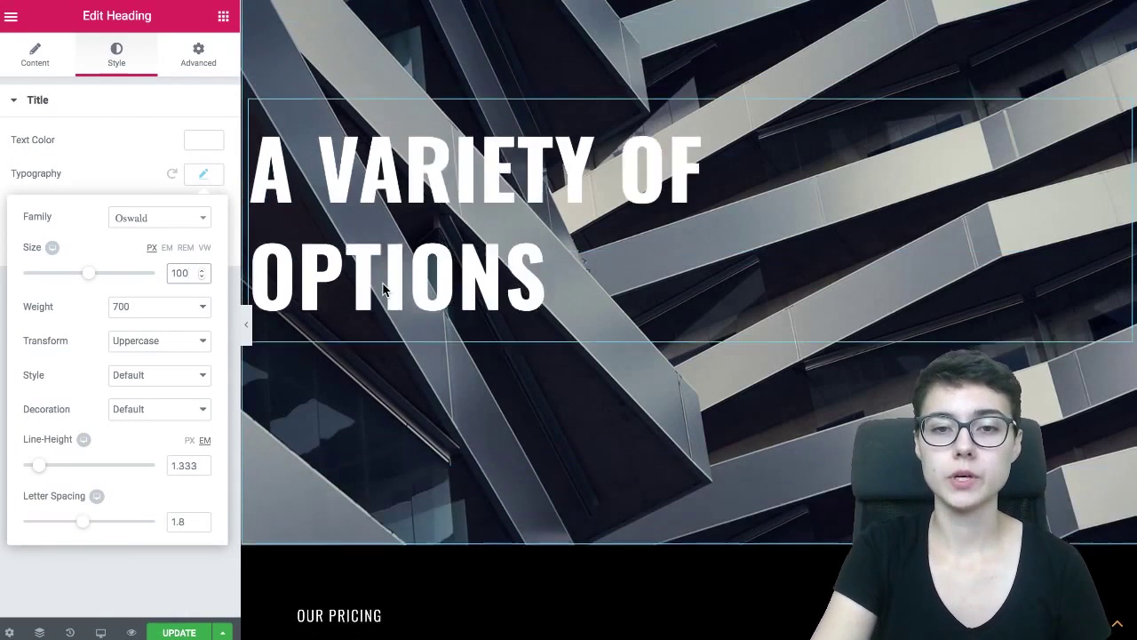
{"action": "left_click", "coordinate": [248, 345]}
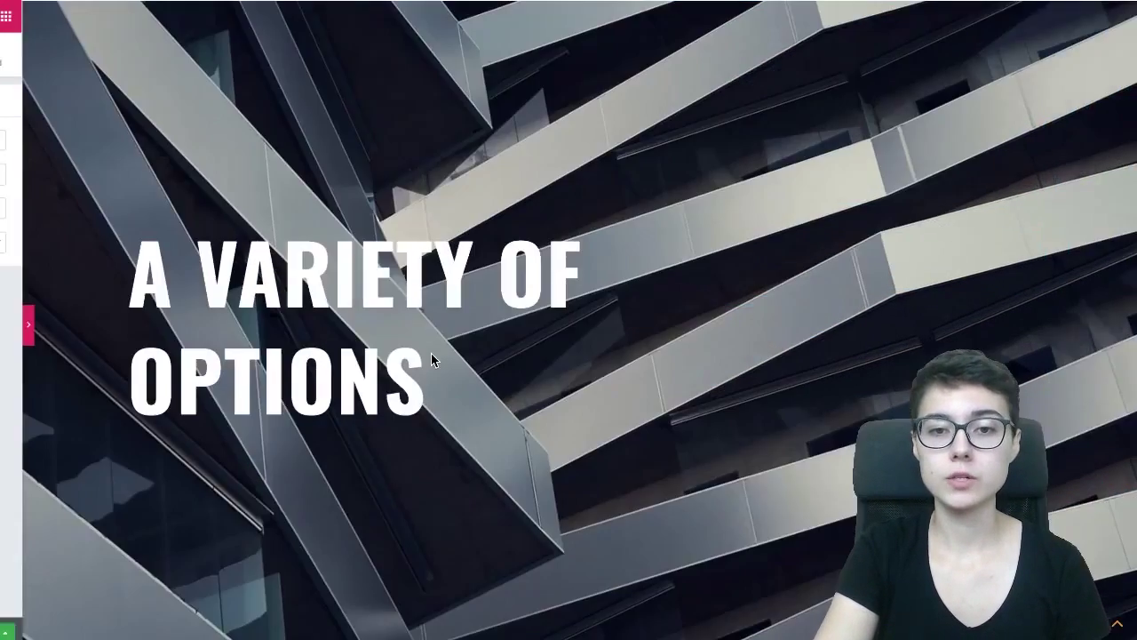
{"action": "scroll", "coordinate": [431, 353], "scroll_direction": "up", "scroll_amount": 1}
{"action": "scroll", "coordinate": [431, 353], "scroll_direction": "up", "scroll_amount": 2}
{"action": "scroll", "coordinate": [431, 352], "scroll_direction": "down", "scroll_amount": 4}
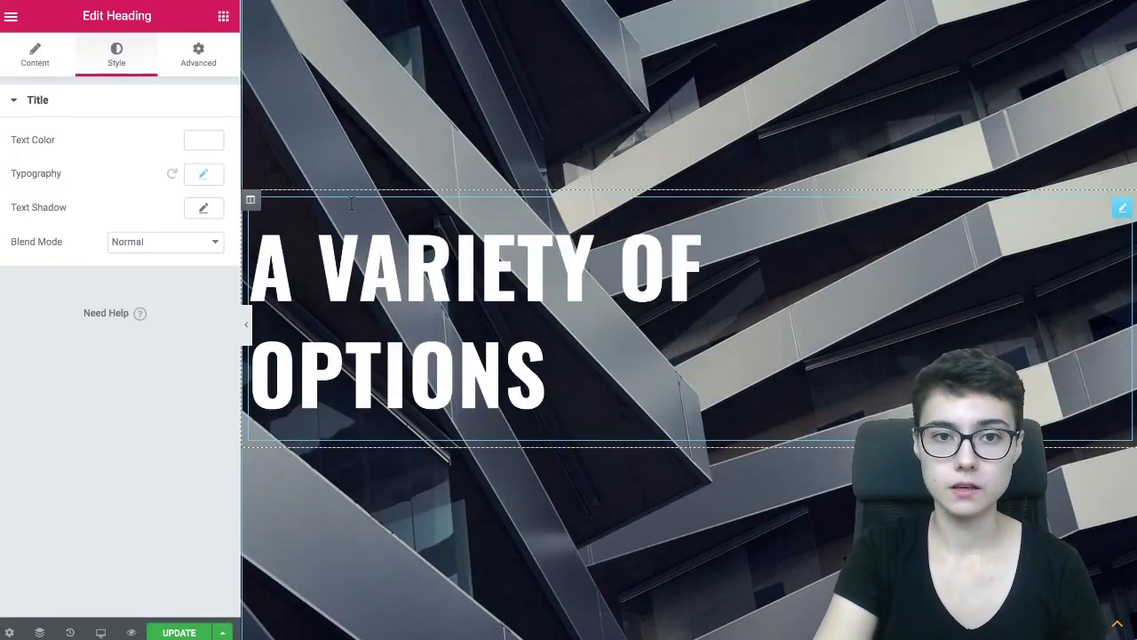
Step: Set the heading's Custom Positioning Position to Fixed in the Advanced settings
{"action": "left_click", "coordinate": [198, 56]}
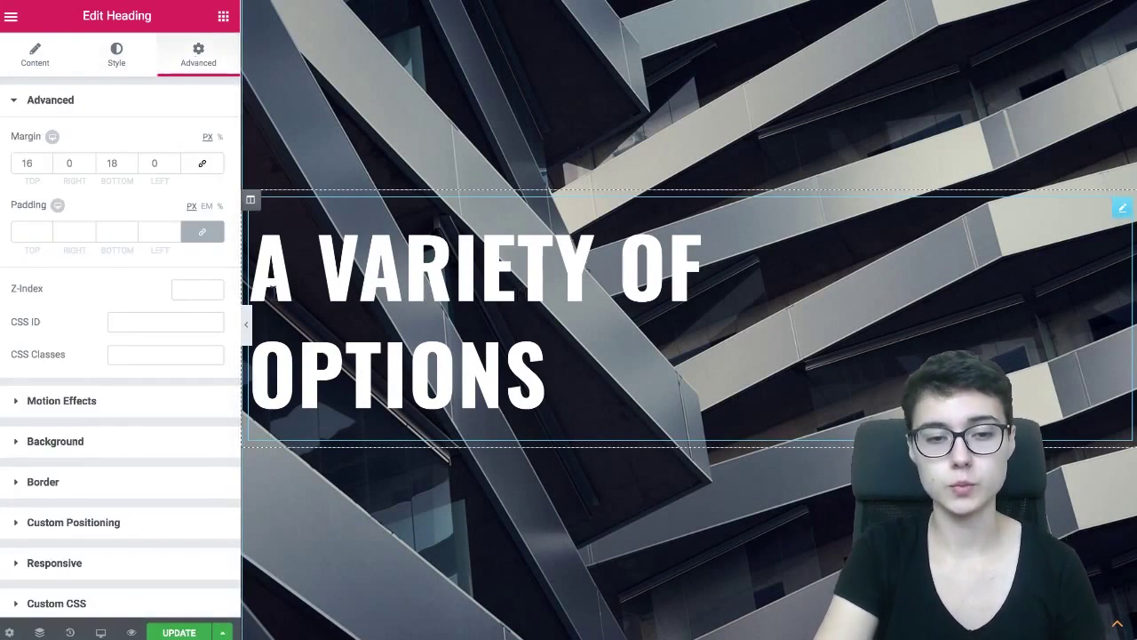
{"action": "scroll", "coordinate": [163, 283], "scroll_direction": "down", "scroll_amount": 2}
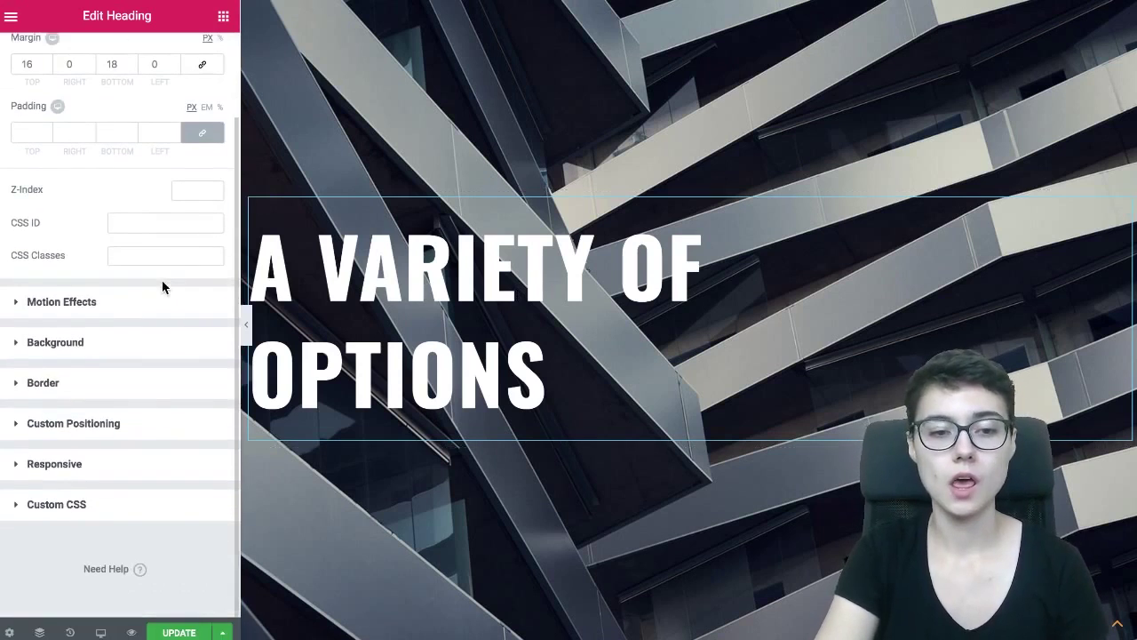
{"action": "left_click", "coordinate": [114, 425]}
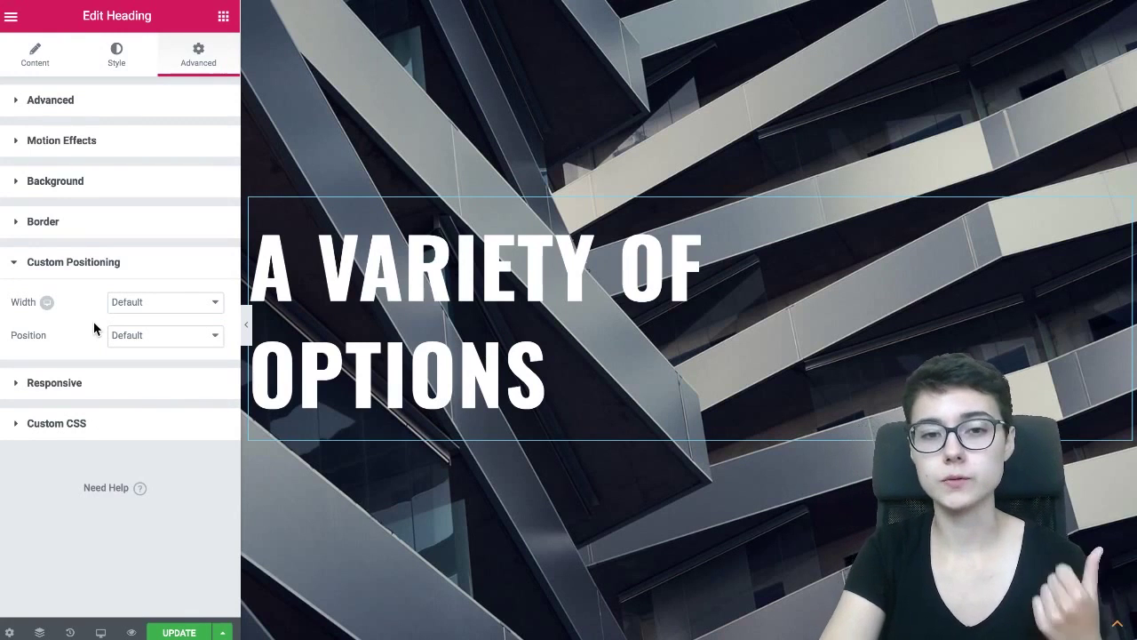
{"action": "left_click", "coordinate": [129, 336]}
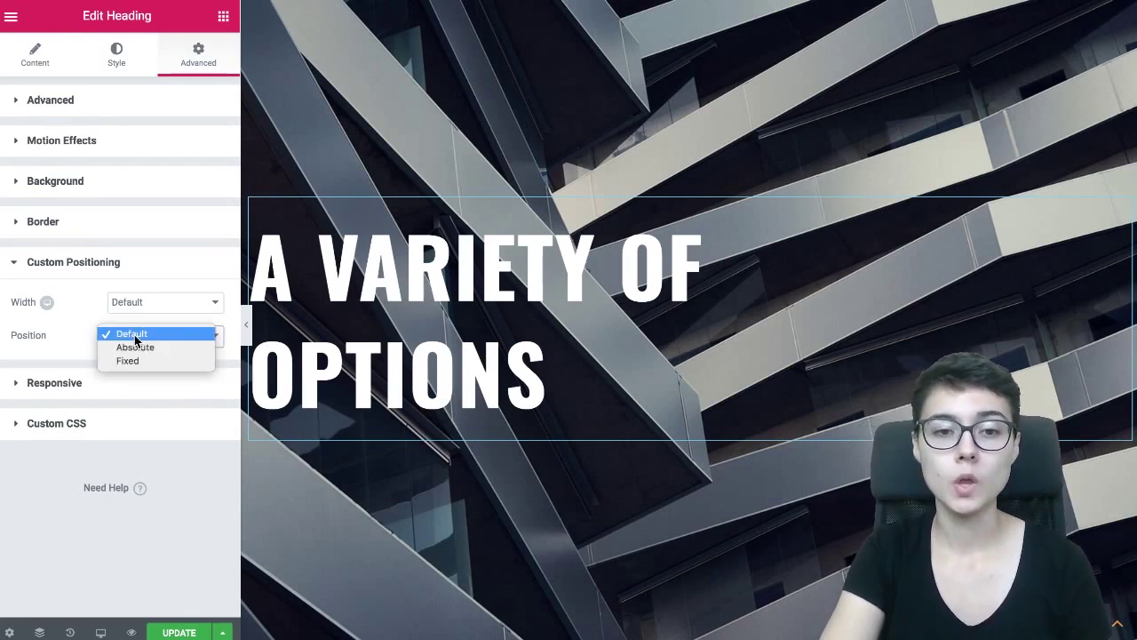
{"action": "left_click", "coordinate": [134, 361]}
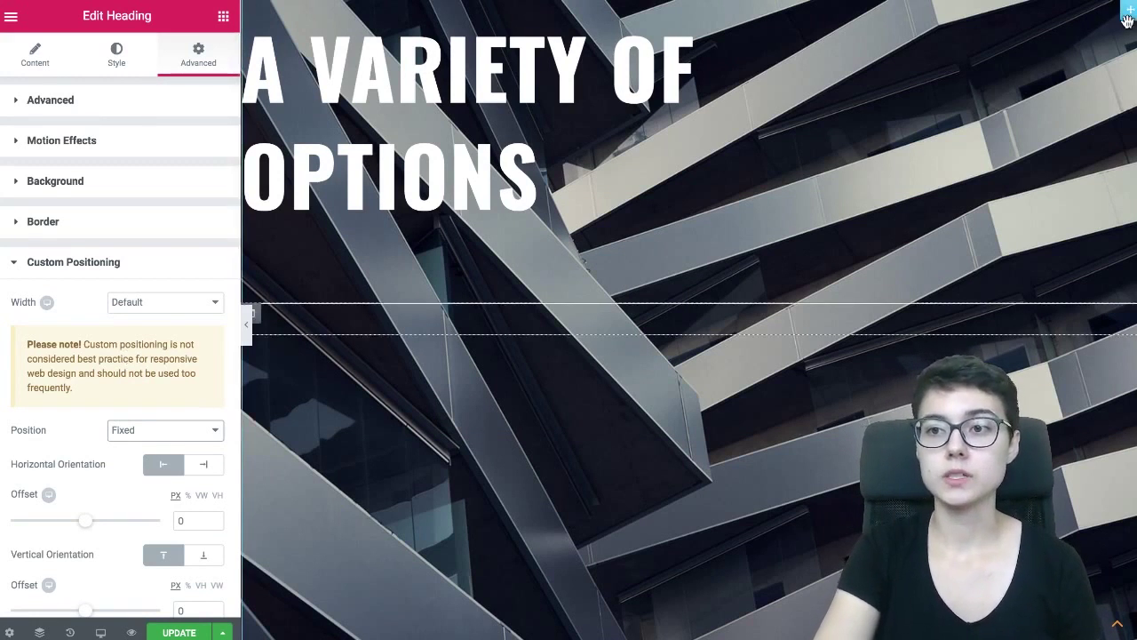
Step: Set the heading Width to Inline (auto) and drag it to roughly 47 px left, 242 px down
{"action": "scroll", "coordinate": [1124, 115], "scroll_direction": "up", "scroll_amount": 3}
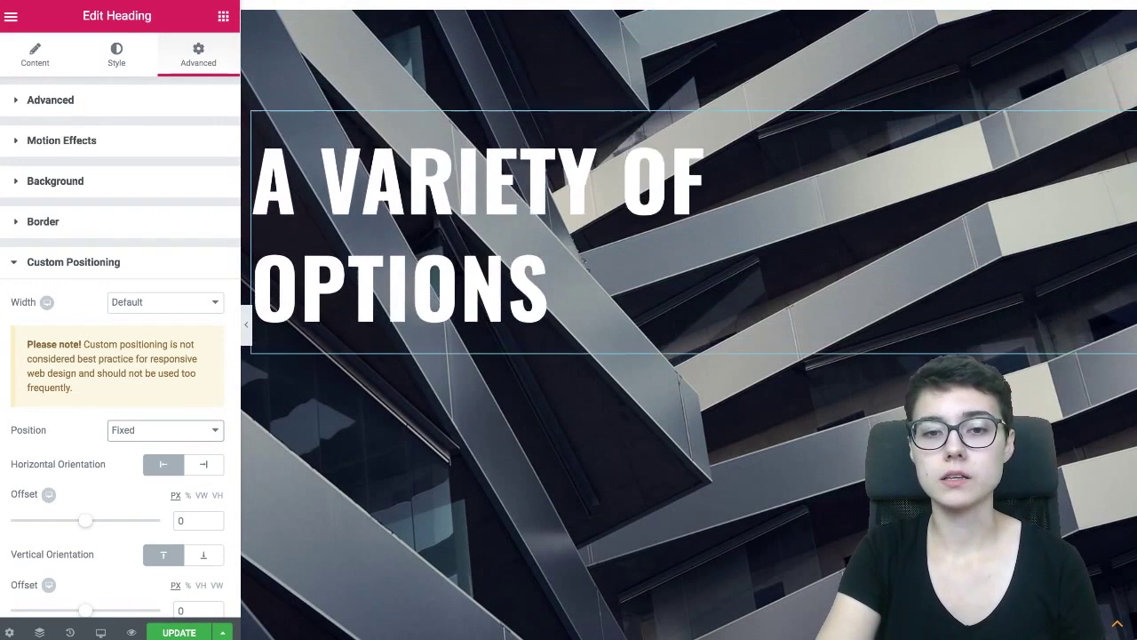
{"action": "left_click_drag", "start_coordinate": [1130, 215], "coordinate": [1127, 211]}
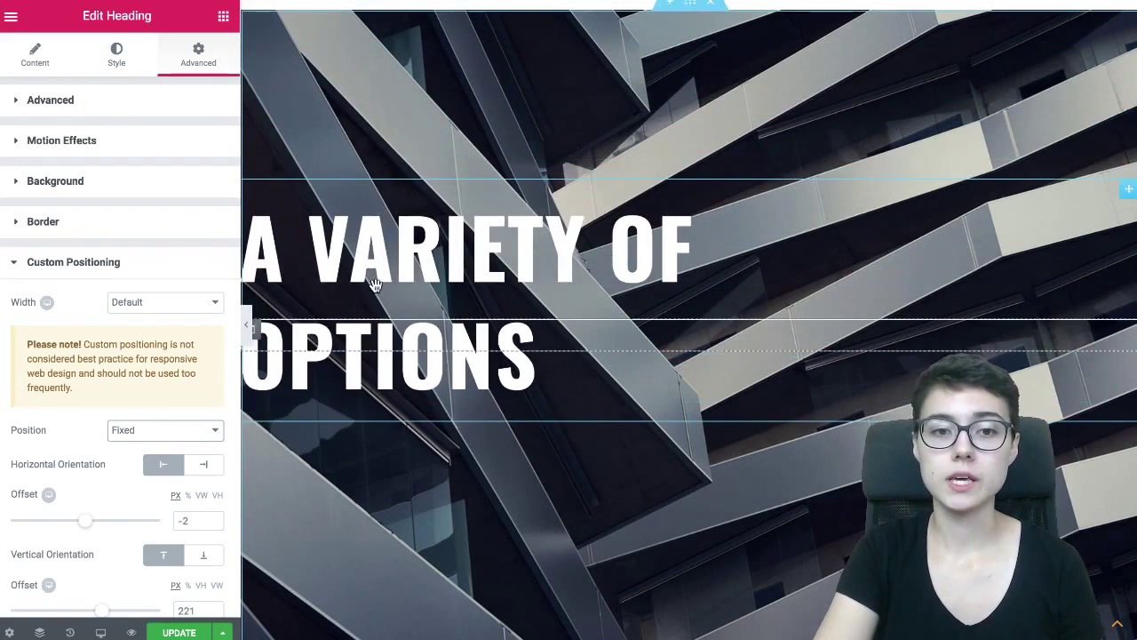
{"action": "left_click", "coordinate": [153, 308]}
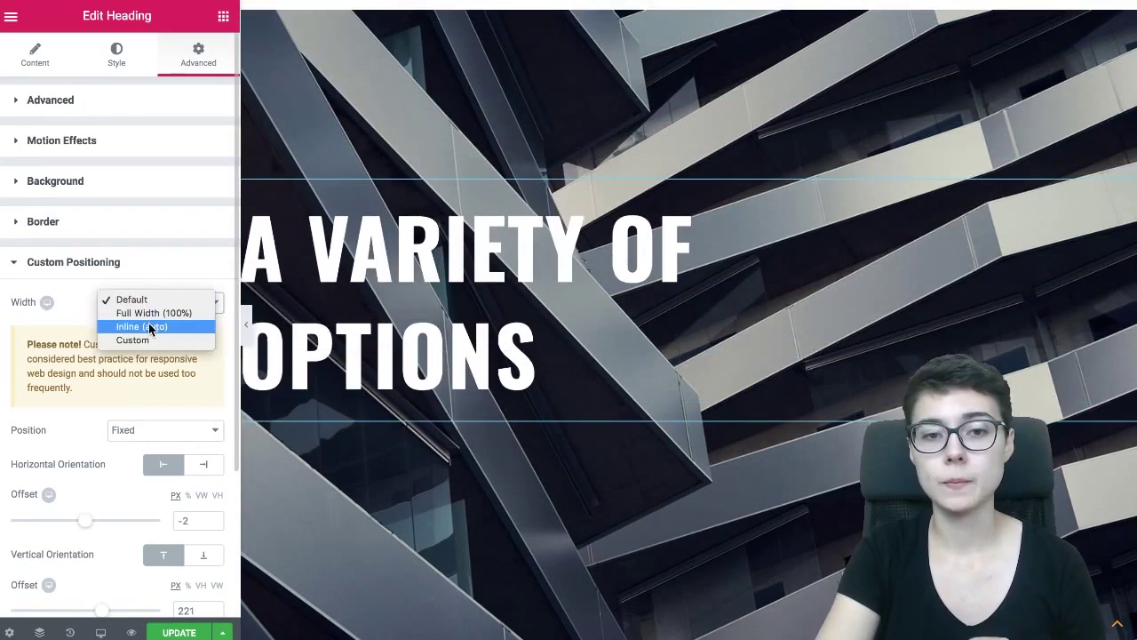
{"action": "left_click", "coordinate": [175, 386]}
{"action": "scroll", "coordinate": [125, 509], "scroll_direction": "down", "scroll_amount": 3}
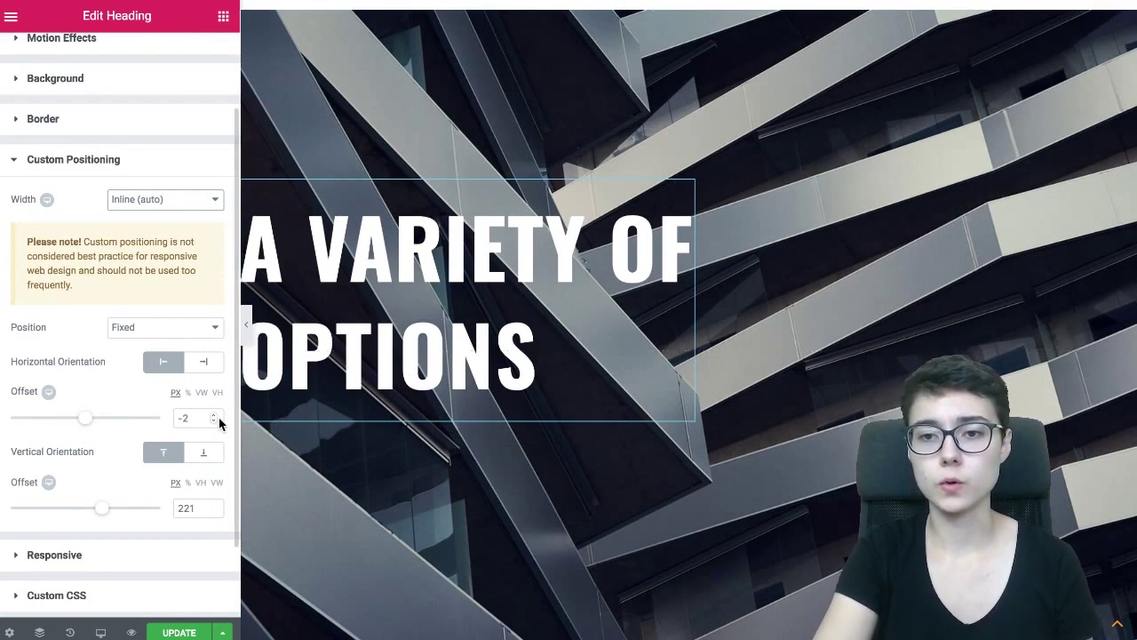
{"action": "left_click_drag", "start_coordinate": [687, 202], "coordinate": [717, 215]}
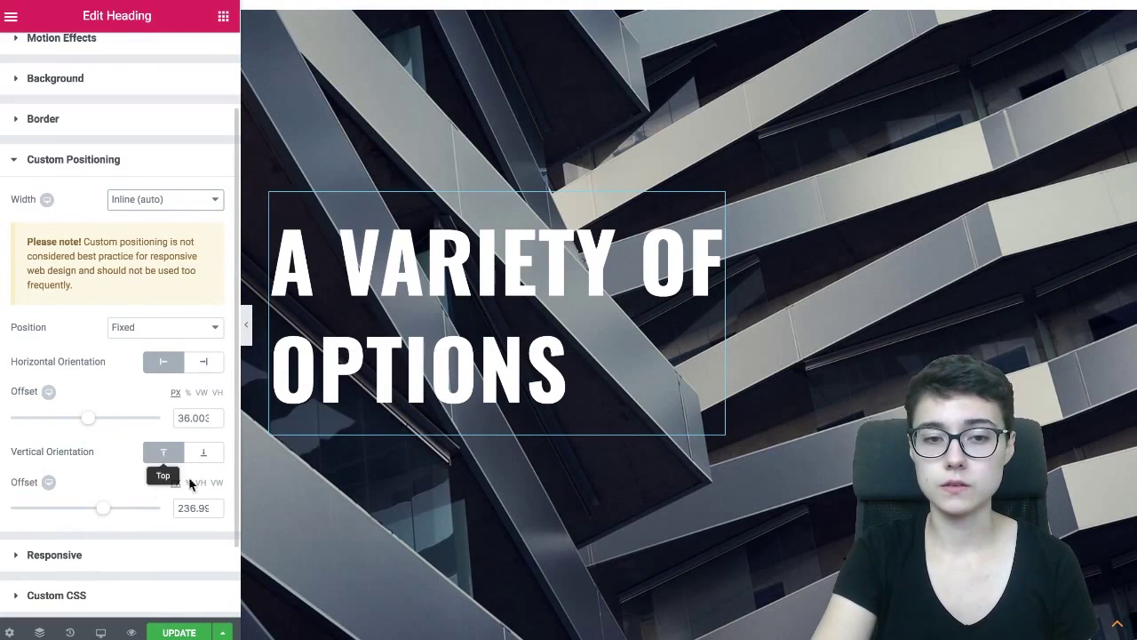
{"action": "left_click_drag", "start_coordinate": [718, 207], "coordinate": [726, 211]}
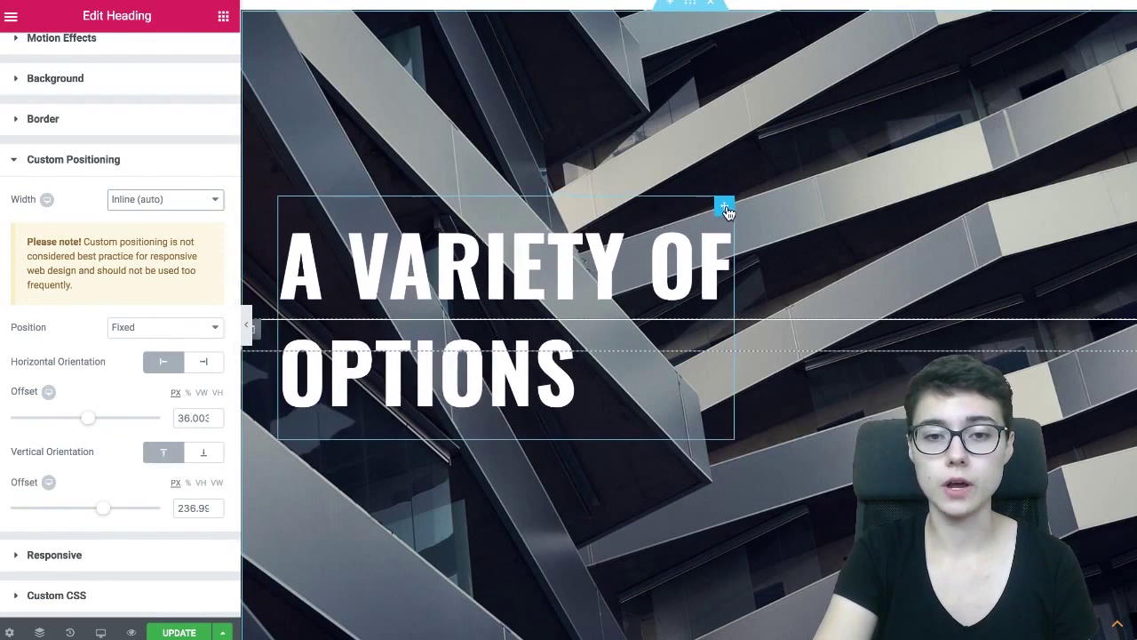
{"action": "scroll", "coordinate": [678, 276], "scroll_direction": "up", "scroll_amount": 3}
{"action": "scroll", "coordinate": [678, 276], "scroll_direction": "down", "scroll_amount": 5}
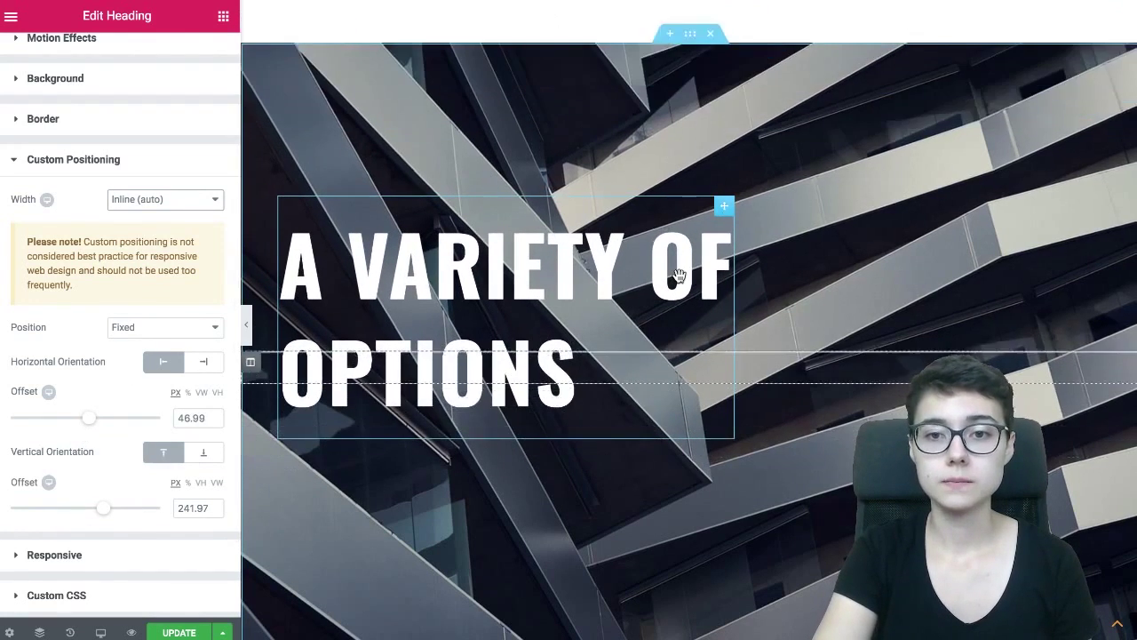
{"action": "scroll", "coordinate": [678, 276], "scroll_direction": "up", "scroll_amount": 2}
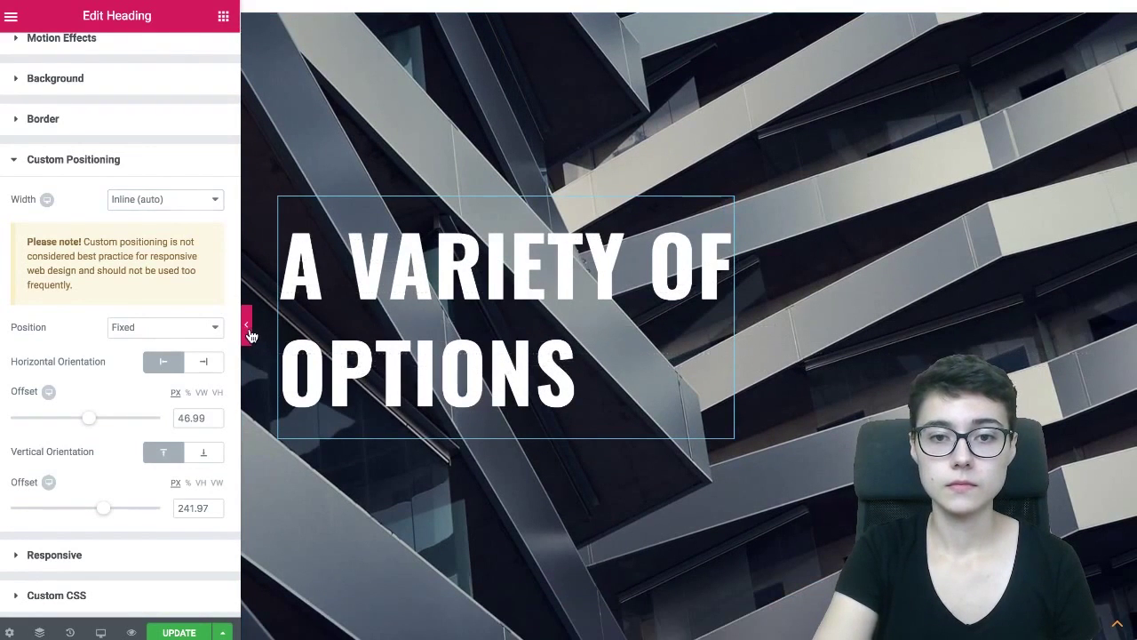
{"action": "scroll", "coordinate": [530, 347], "scroll_direction": "up", "scroll_amount": 3}
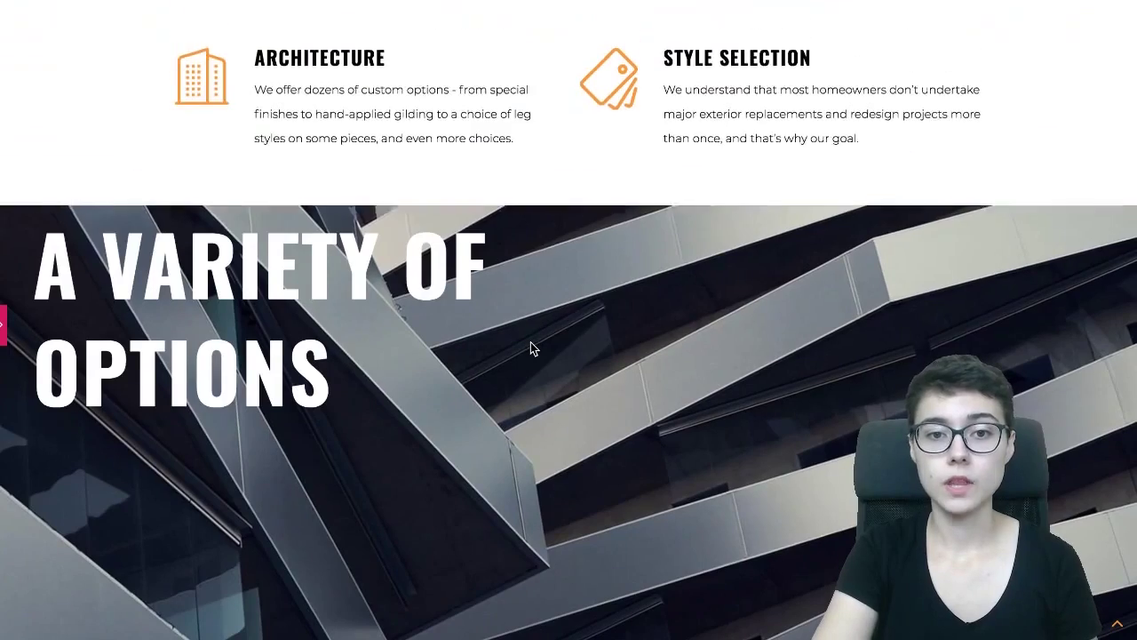
{"action": "scroll", "coordinate": [531, 347], "scroll_direction": "up", "scroll_amount": 2}
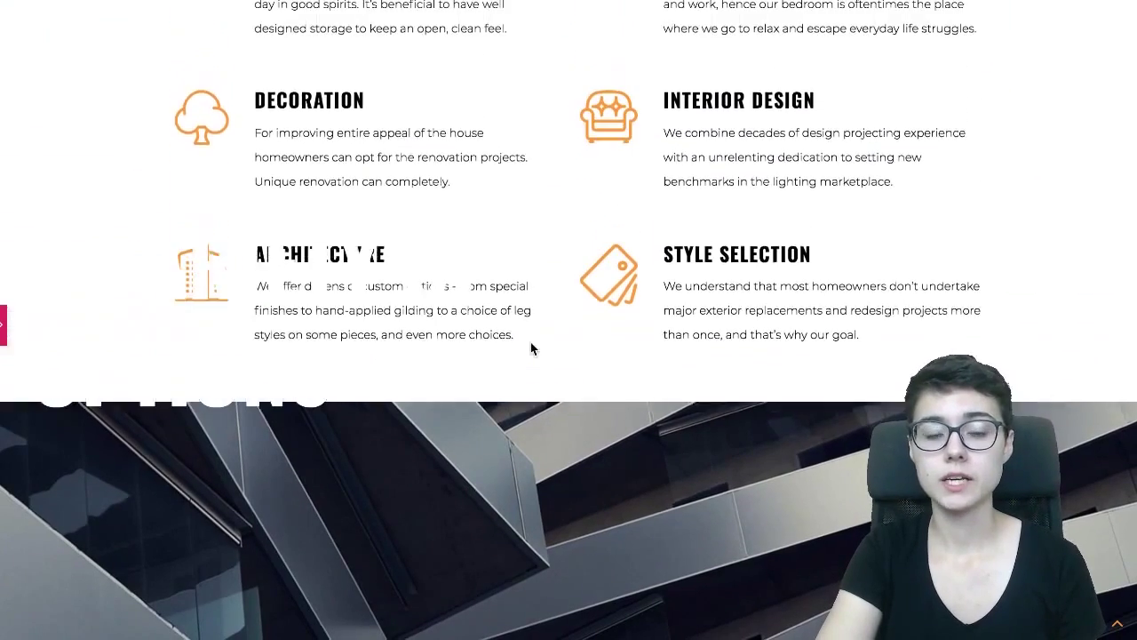
{"action": "scroll", "coordinate": [531, 348], "scroll_direction": "down", "scroll_amount": 2}
{"action": "scroll", "coordinate": [530, 347], "scroll_direction": "down", "scroll_amount": 5}
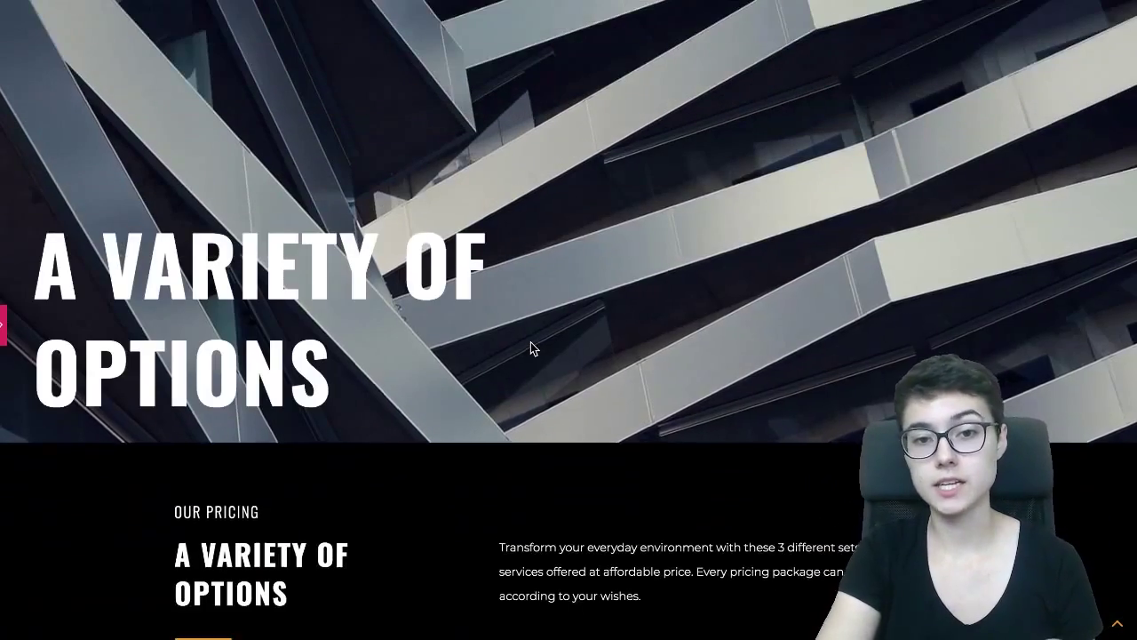
{"action": "scroll", "coordinate": [530, 343], "scroll_direction": "down", "scroll_amount": 2}
{"action": "scroll", "coordinate": [530, 343], "scroll_direction": "up", "scroll_amount": 3}
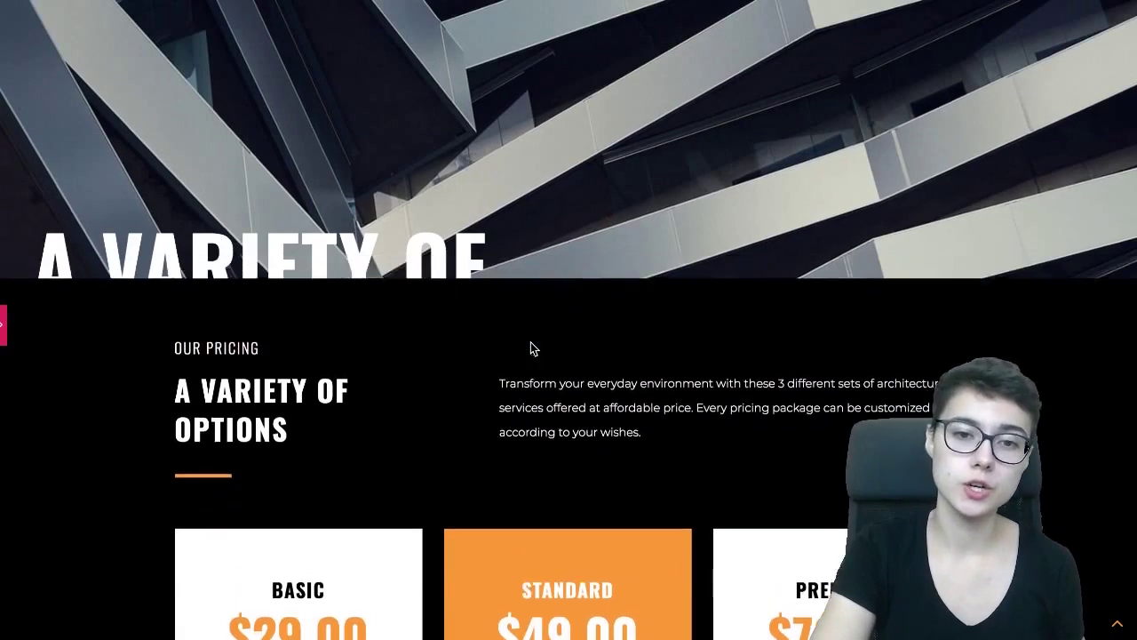
{"action": "scroll", "coordinate": [531, 348], "scroll_direction": "up", "scroll_amount": 5}
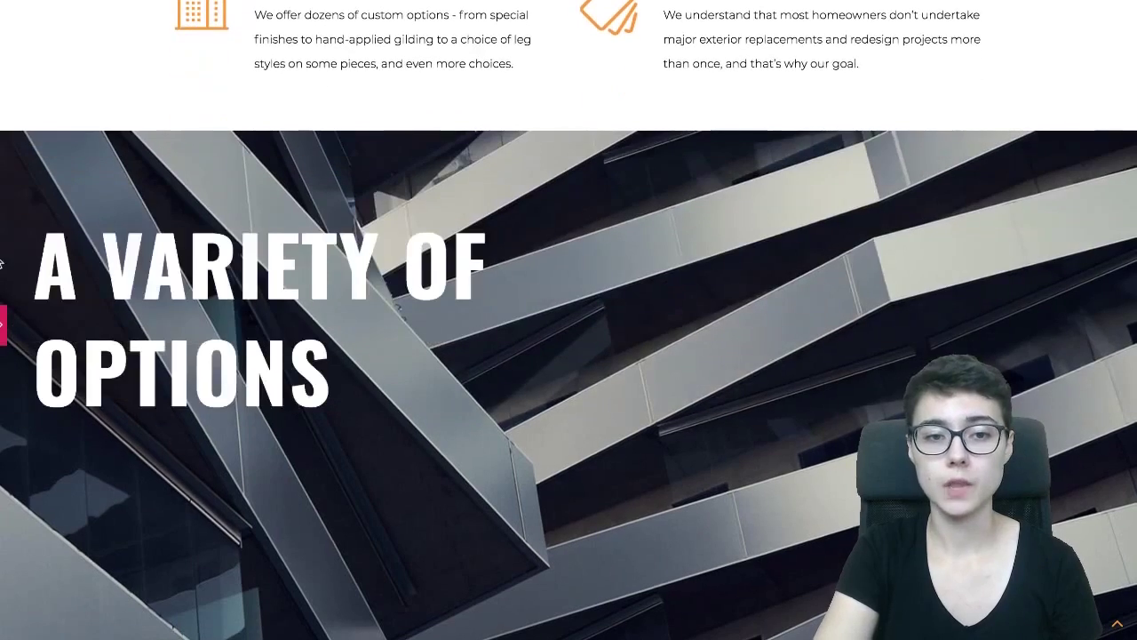
{"action": "left_click", "coordinate": [2, 323]}
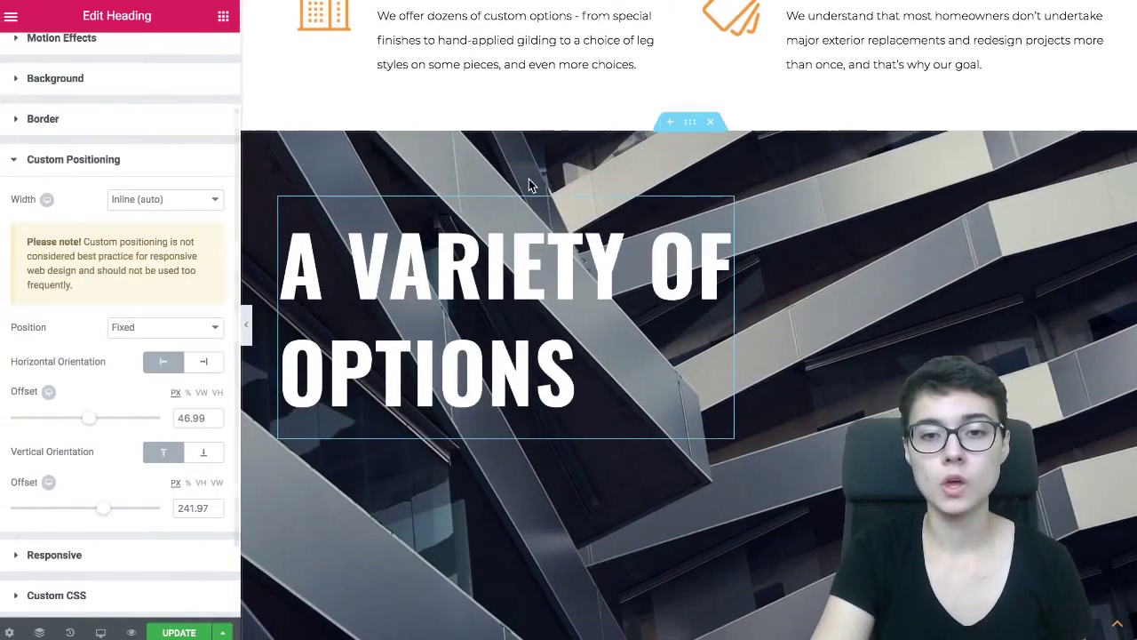
{"action": "scroll", "coordinate": [528, 185], "scroll_direction": "down", "scroll_amount": 2}
{"action": "scroll", "coordinate": [529, 185], "scroll_direction": "down", "scroll_amount": 5}
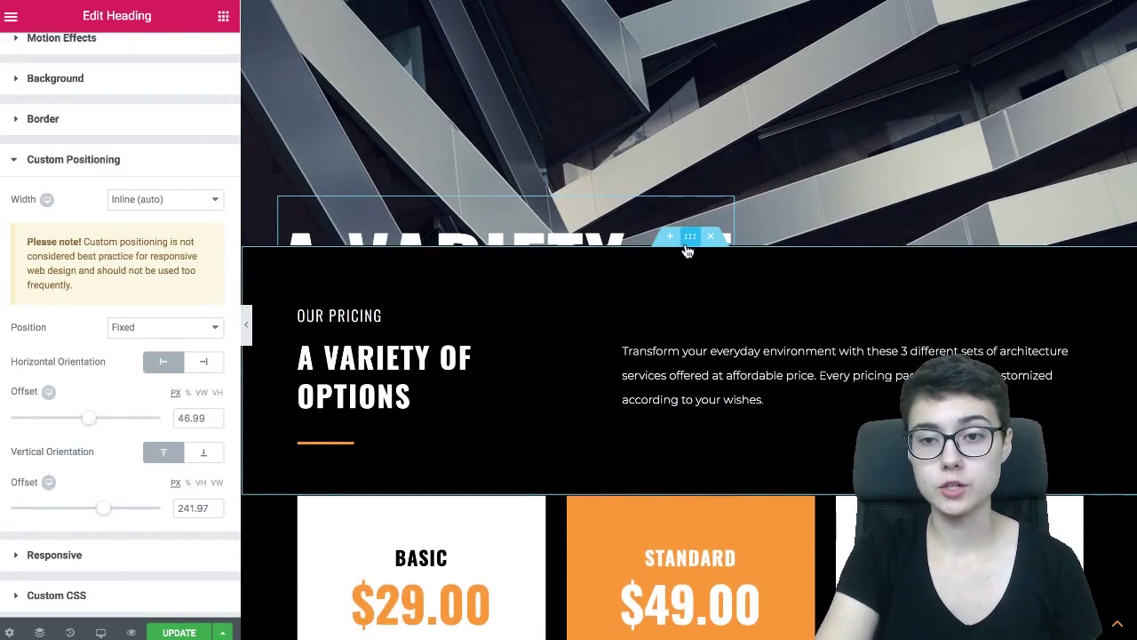
Step: Give the services grid section a Z-Index of 4 in Advanced, scrolling to check it layers above the fixed heading
{"action": "left_click", "coordinate": [689, 242]}
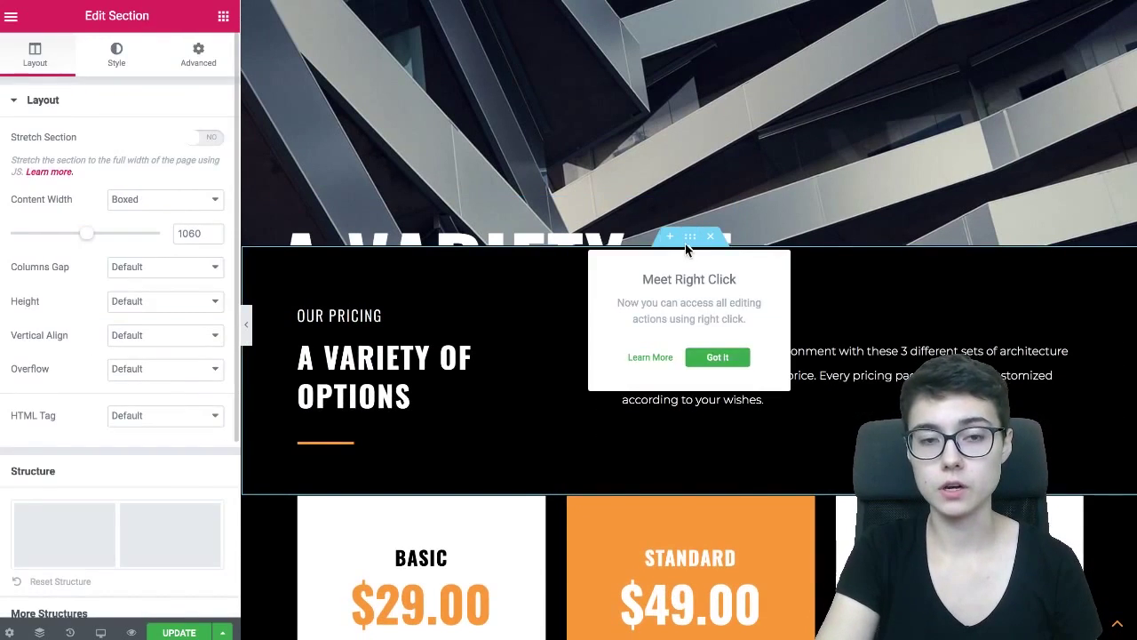
{"action": "left_click", "coordinate": [199, 62]}
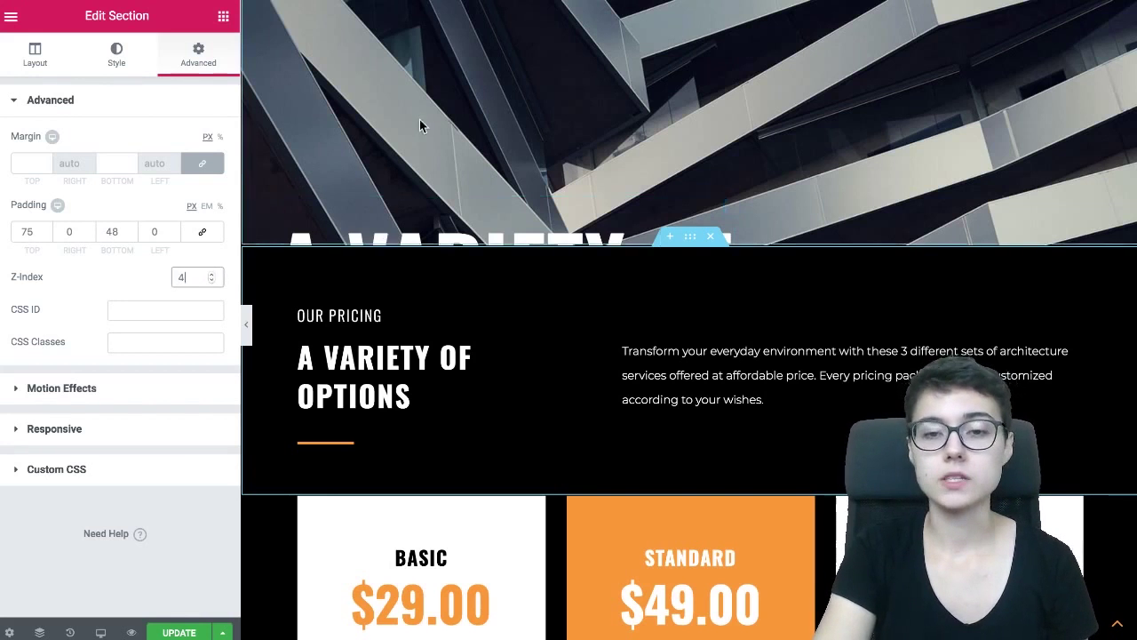
{"action": "scroll", "coordinate": [420, 121], "scroll_direction": "down", "scroll_amount": 2}
{"action": "scroll", "coordinate": [421, 121], "scroll_direction": "up", "scroll_amount": 5}
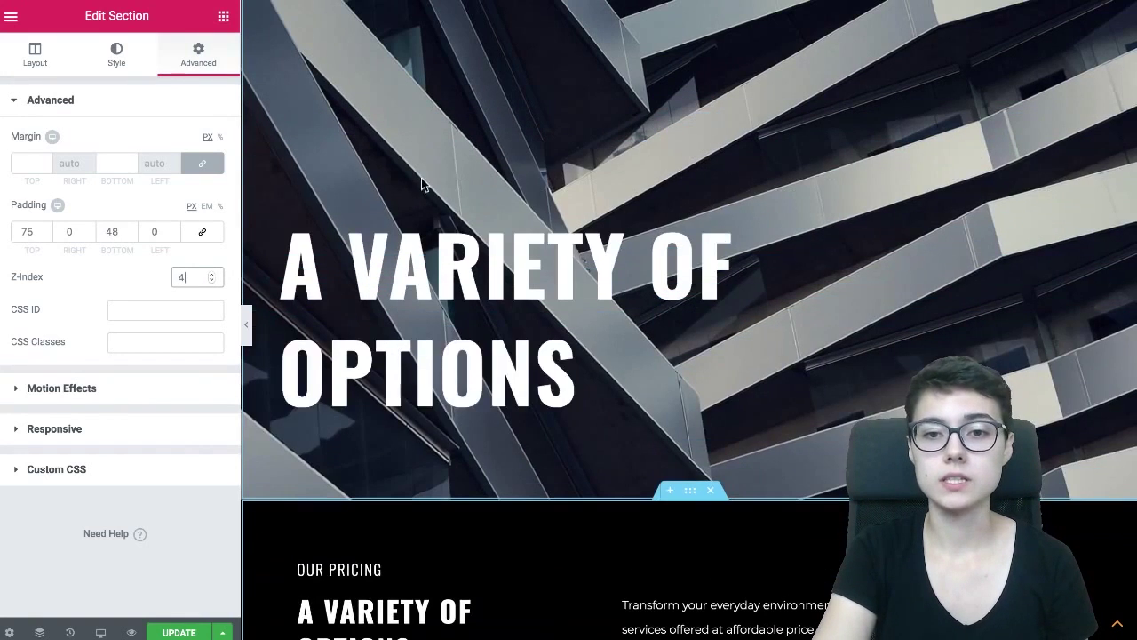
{"action": "scroll", "coordinate": [427, 342], "scroll_direction": "down", "scroll_amount": 3}
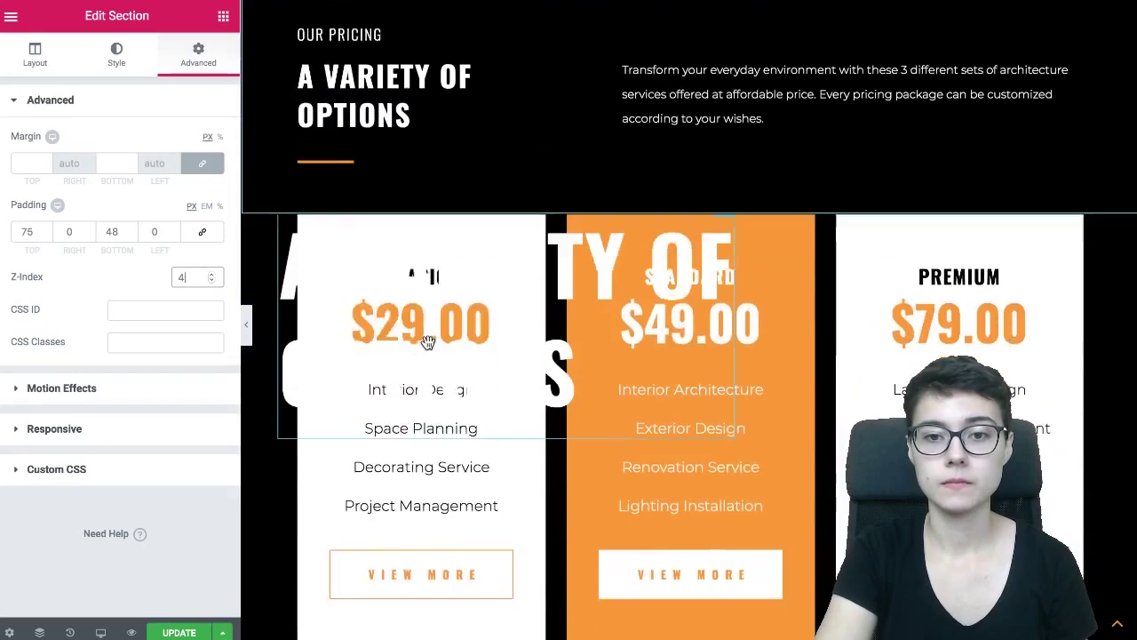
{"action": "scroll", "coordinate": [427, 343], "scroll_direction": "down", "scroll_amount": 1}
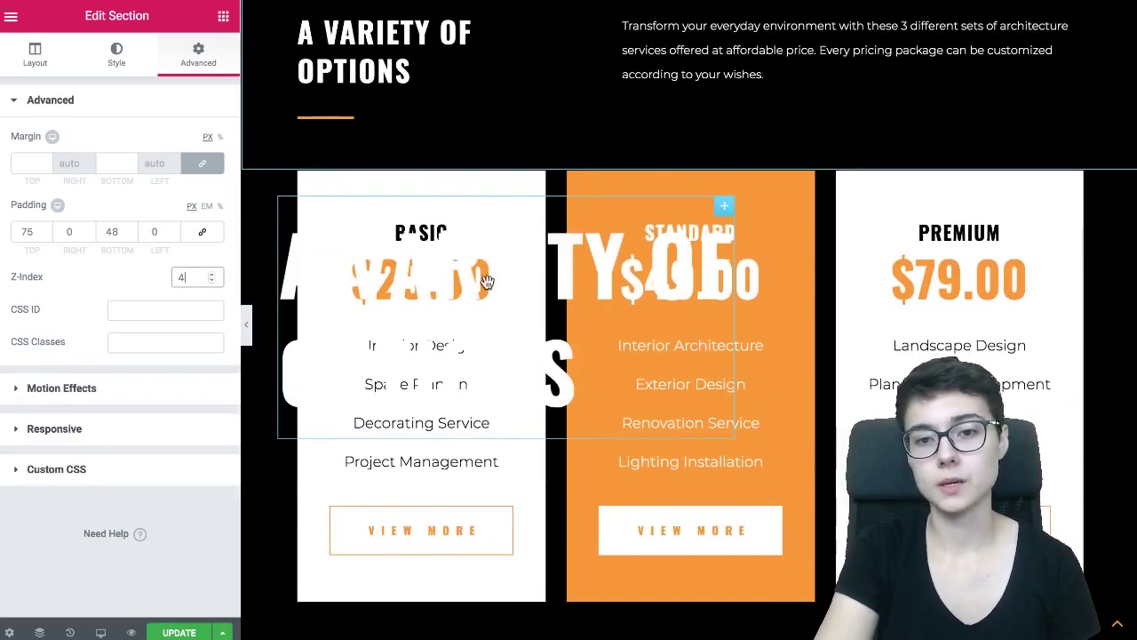
{"action": "scroll", "coordinate": [487, 282], "scroll_direction": "up", "scroll_amount": 8}
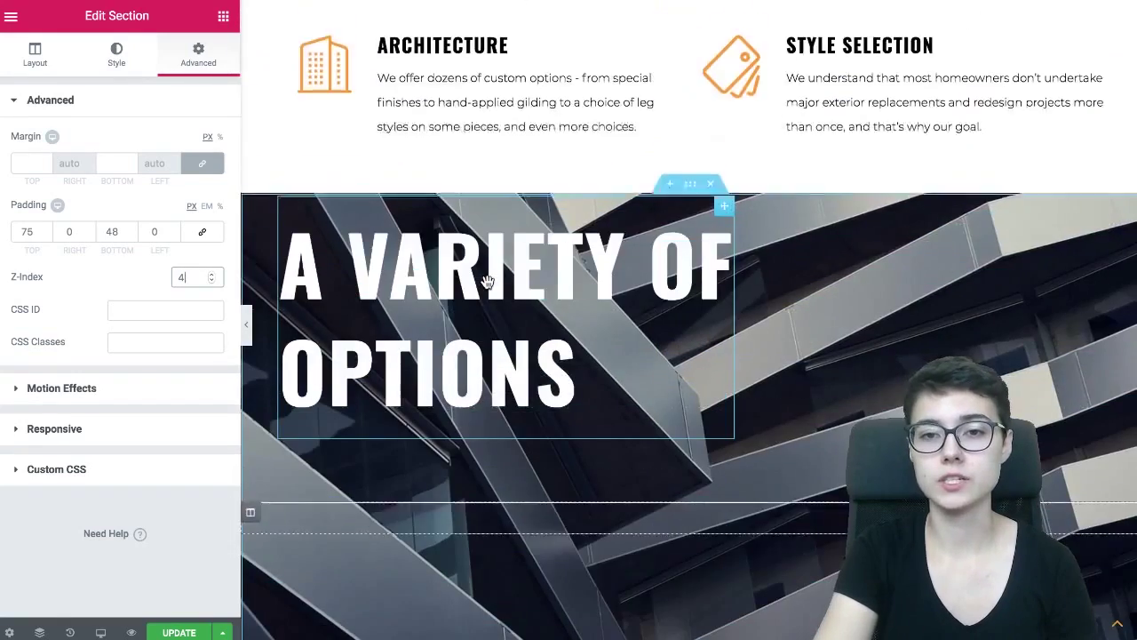
{"action": "scroll", "coordinate": [487, 281], "scroll_direction": "up", "scroll_amount": 7}
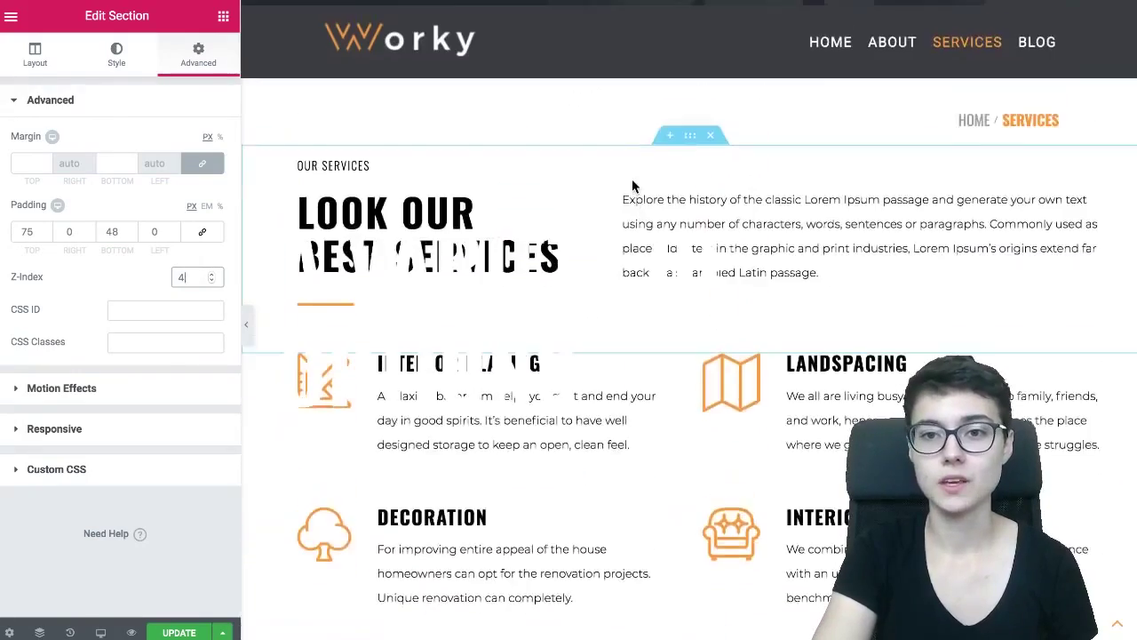
{"action": "scroll", "coordinate": [688, 145], "scroll_direction": "up", "scroll_amount": 1}
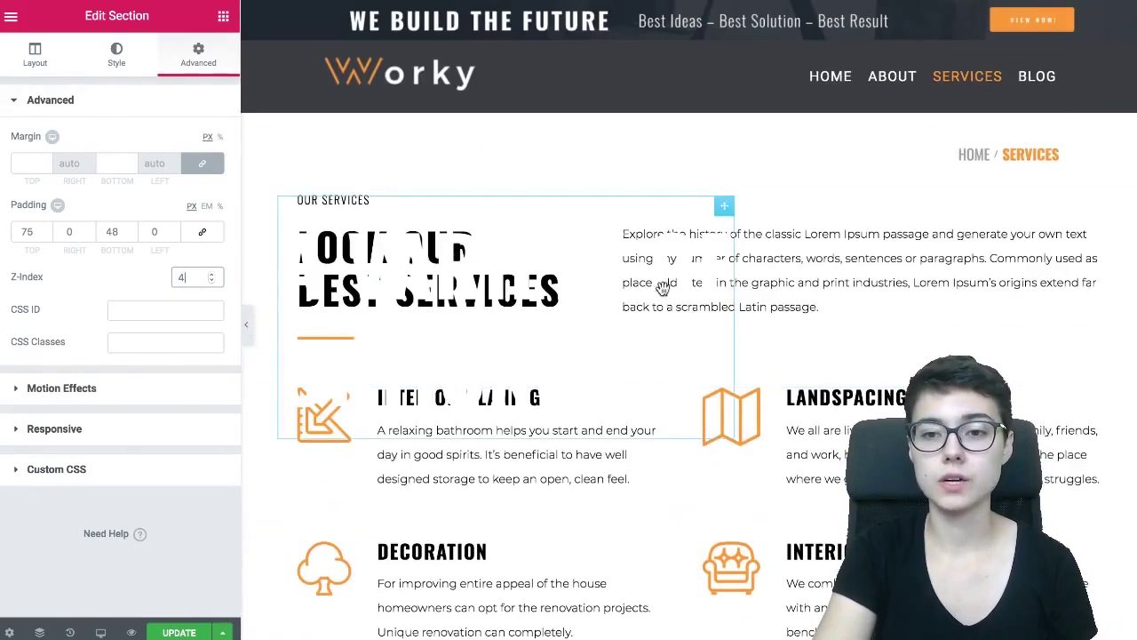
{"action": "scroll", "coordinate": [658, 267], "scroll_direction": "down", "scroll_amount": 5}
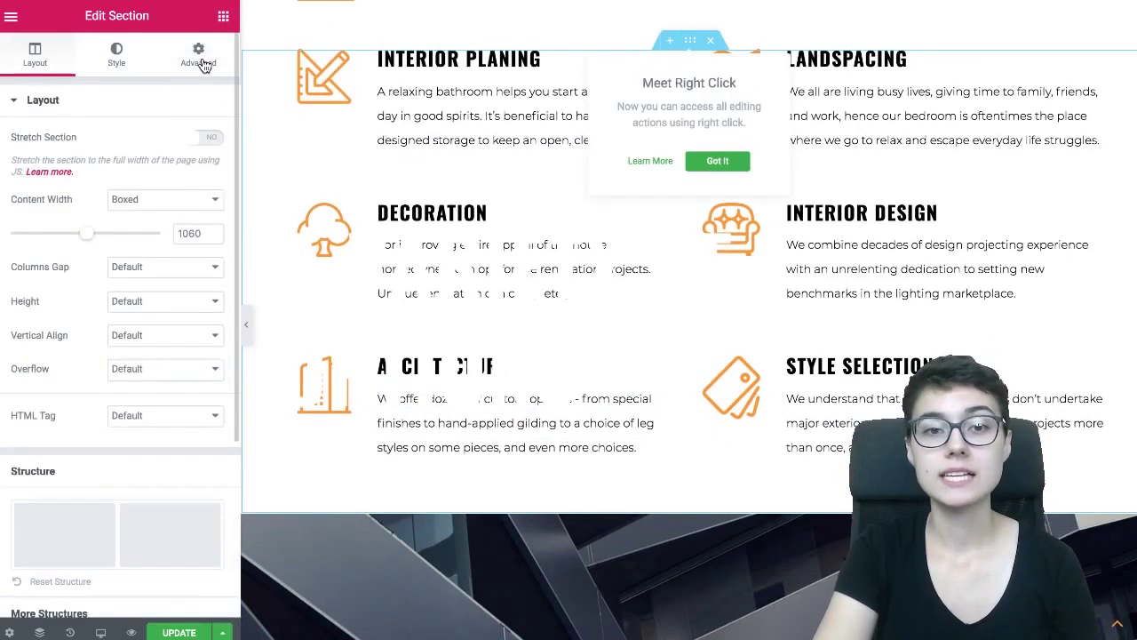
Step: Set the features grid section's Z-Index to 3, verify it covers the heading, then collapse the editor panel
{"action": "left_click", "coordinate": [198, 55]}
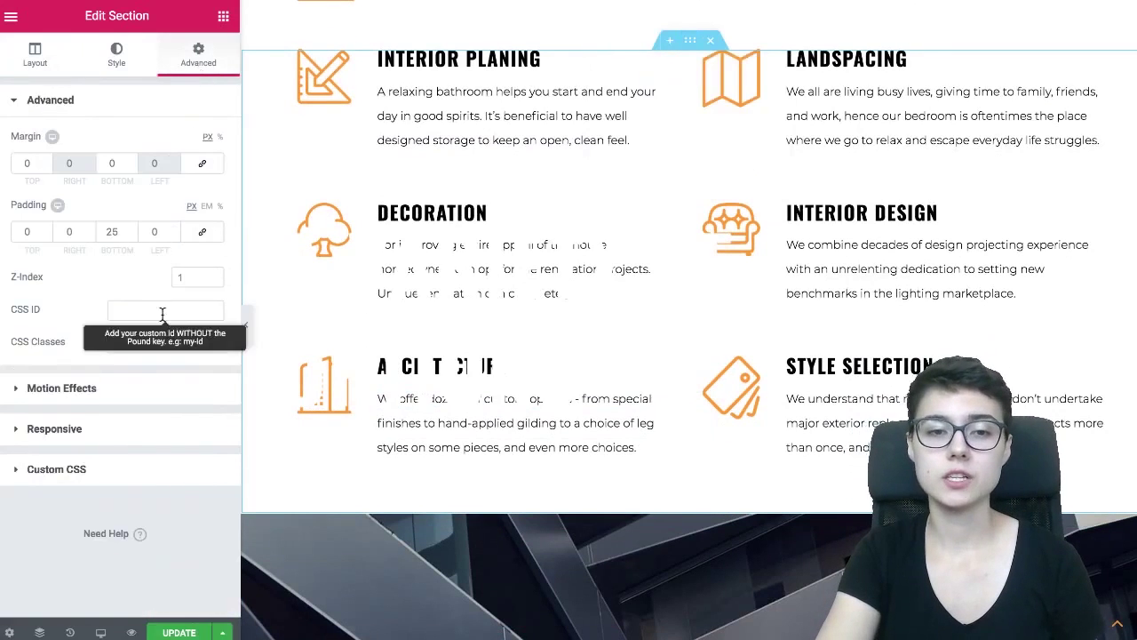
{"action": "left_click", "coordinate": [209, 279]}
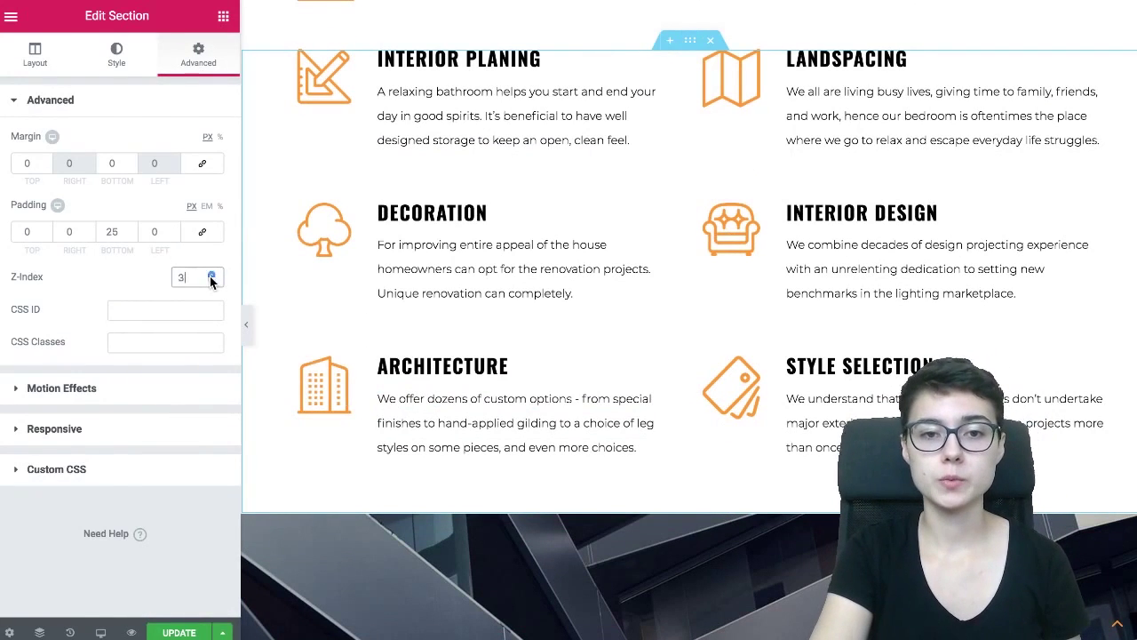
{"action": "scroll", "coordinate": [479, 259], "scroll_direction": "down", "scroll_amount": 4}
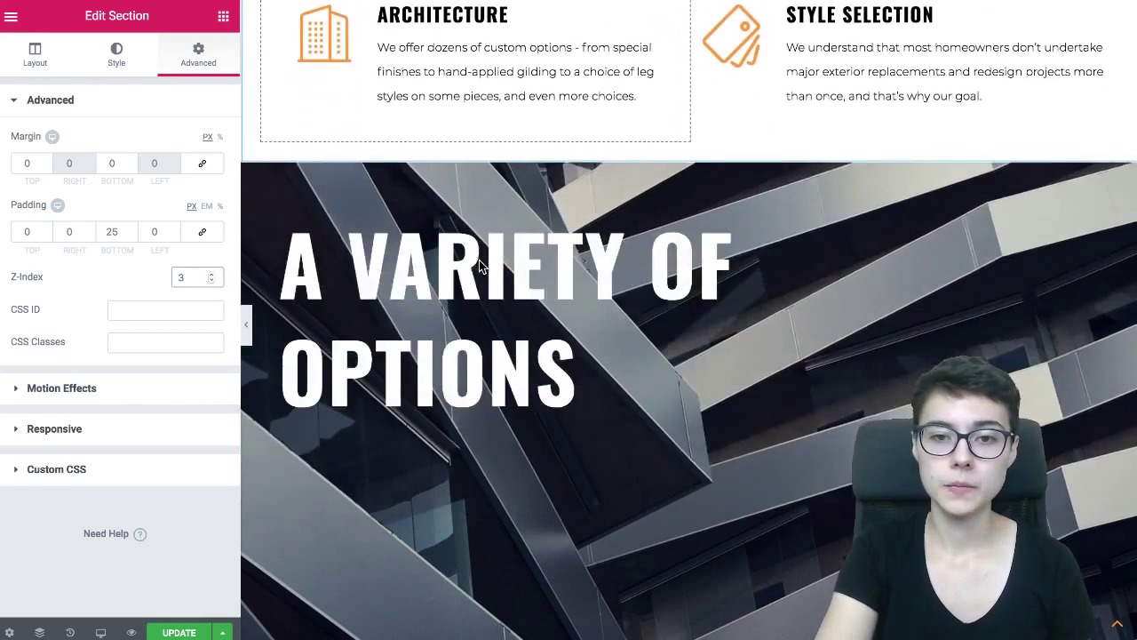
{"action": "scroll", "coordinate": [553, 258], "scroll_direction": "up", "scroll_amount": 3}
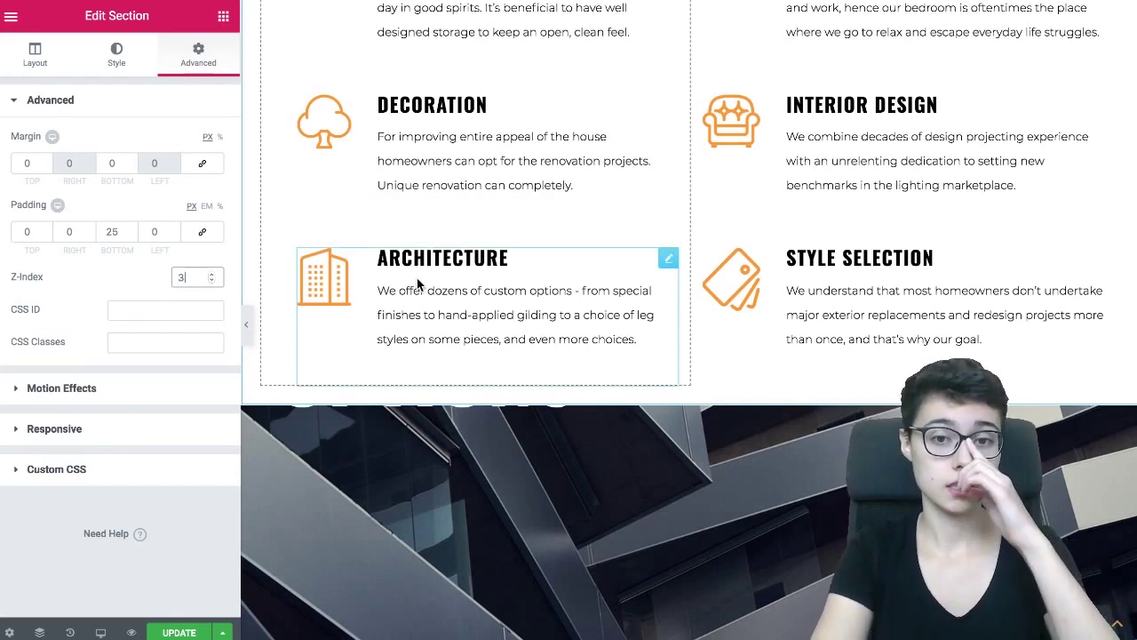
{"action": "scroll", "coordinate": [570, 212], "scroll_direction": "up", "scroll_amount": 1}
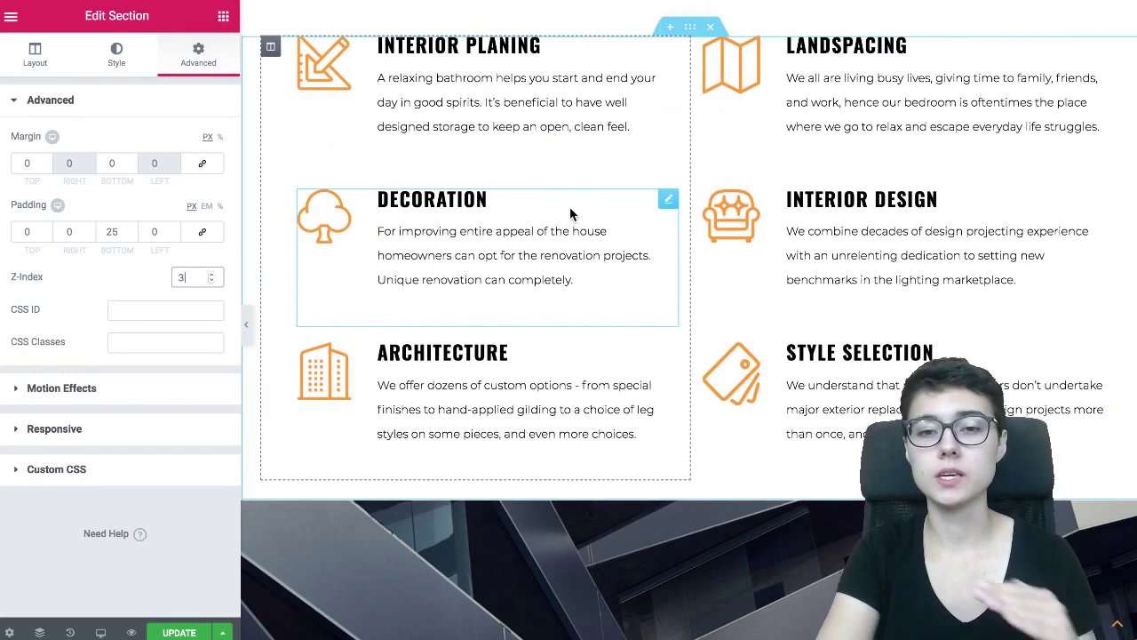
{"action": "scroll", "coordinate": [587, 222], "scroll_direction": "down", "scroll_amount": 5}
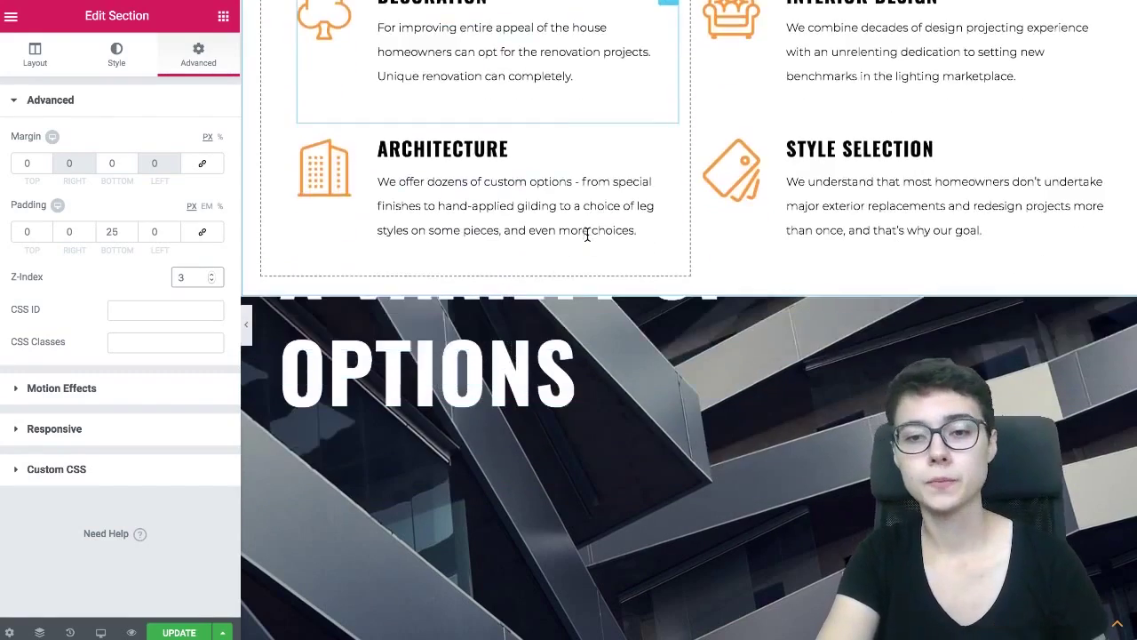
{"action": "scroll", "coordinate": [586, 235], "scroll_direction": "up", "scroll_amount": 3}
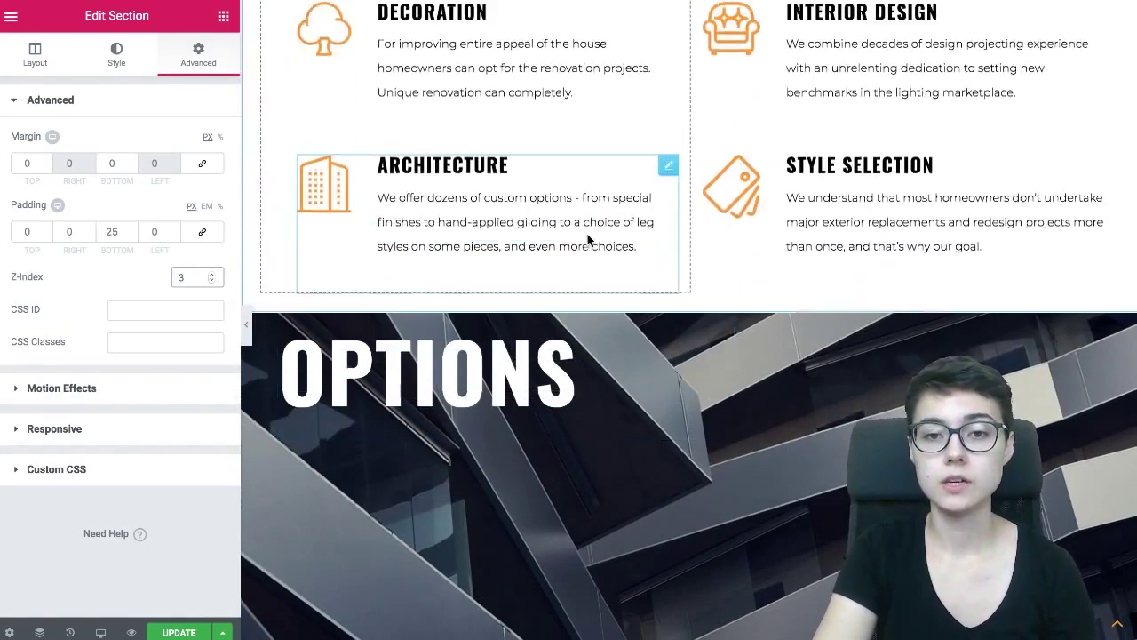
{"action": "left_click", "coordinate": [247, 322]}
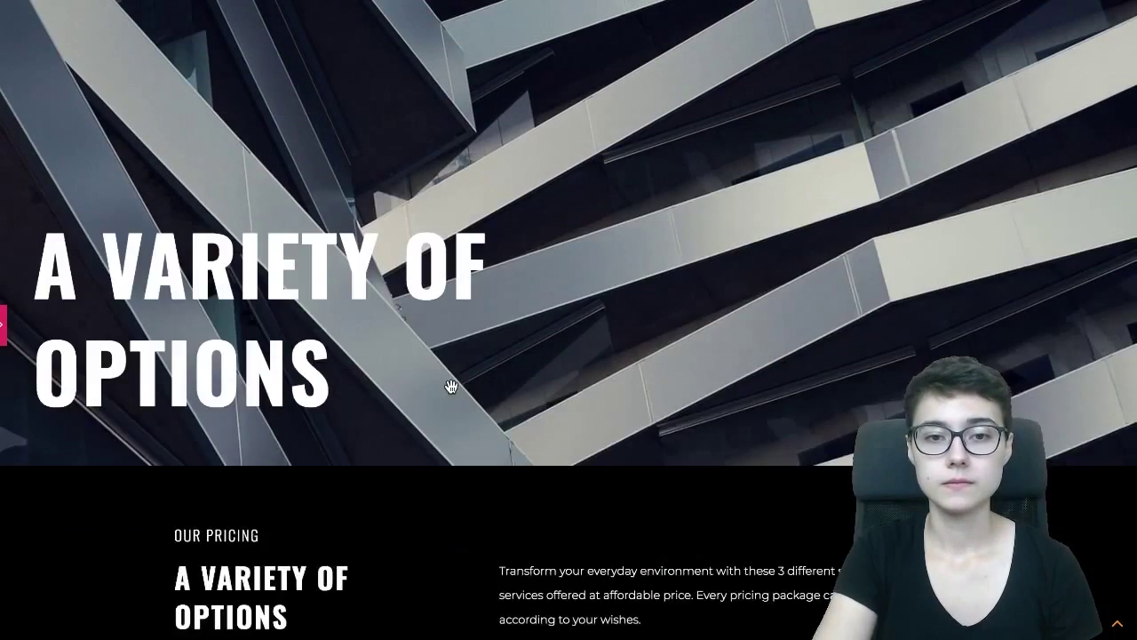
{"action": "scroll", "coordinate": [451, 387], "scroll_direction": "down", "scroll_amount": 6}
{"action": "scroll", "coordinate": [451, 387], "scroll_direction": "down", "scroll_amount": 1}
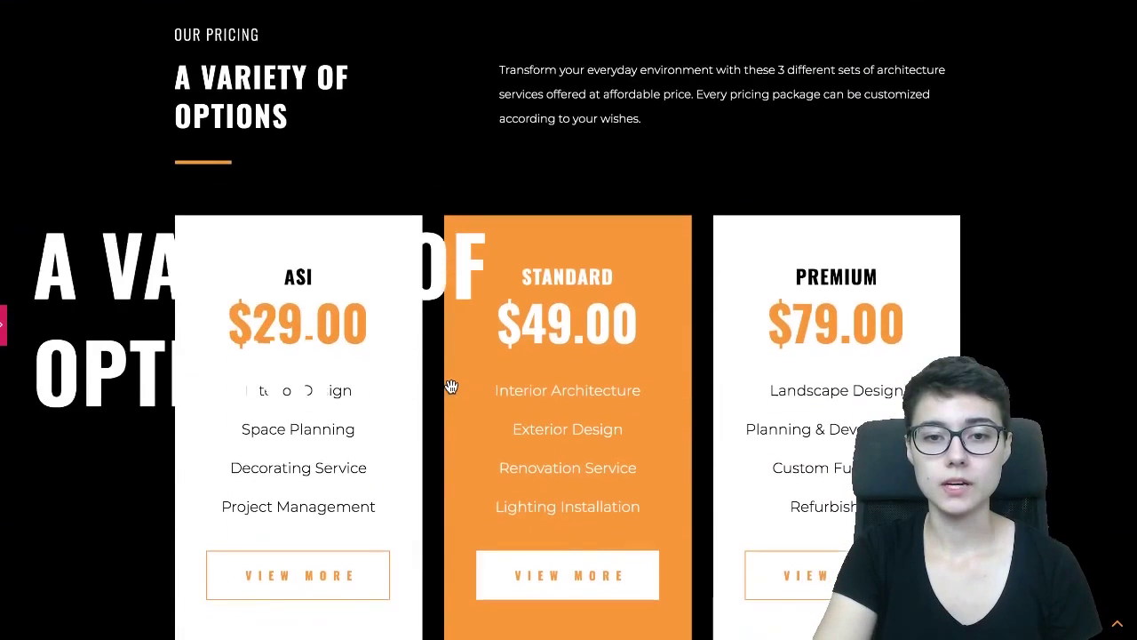
Step: Scroll down to the pricing section, then reopen the Elementor editing panel
{"action": "left_click", "coordinate": [3, 327]}
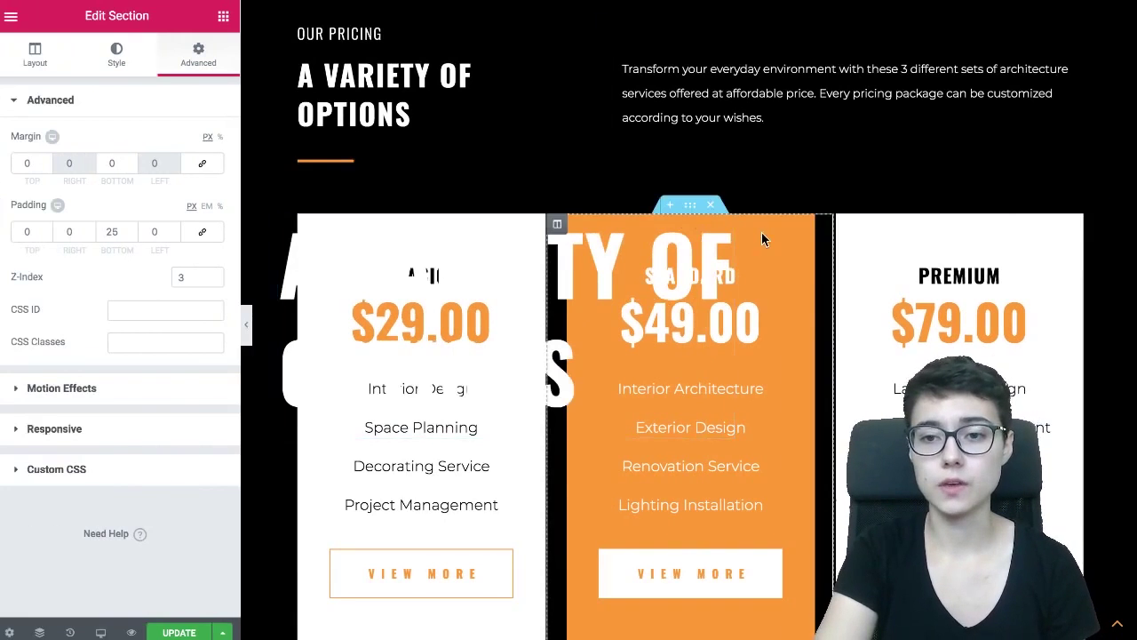
Step: Set the pricing cards section's Advanced Z-Index to 1, then scroll to confirm the cards cover the heading
{"action": "scroll", "coordinate": [762, 232], "scroll_direction": "down", "scroll_amount": 3}
{"action": "left_click", "coordinate": [693, 53]}
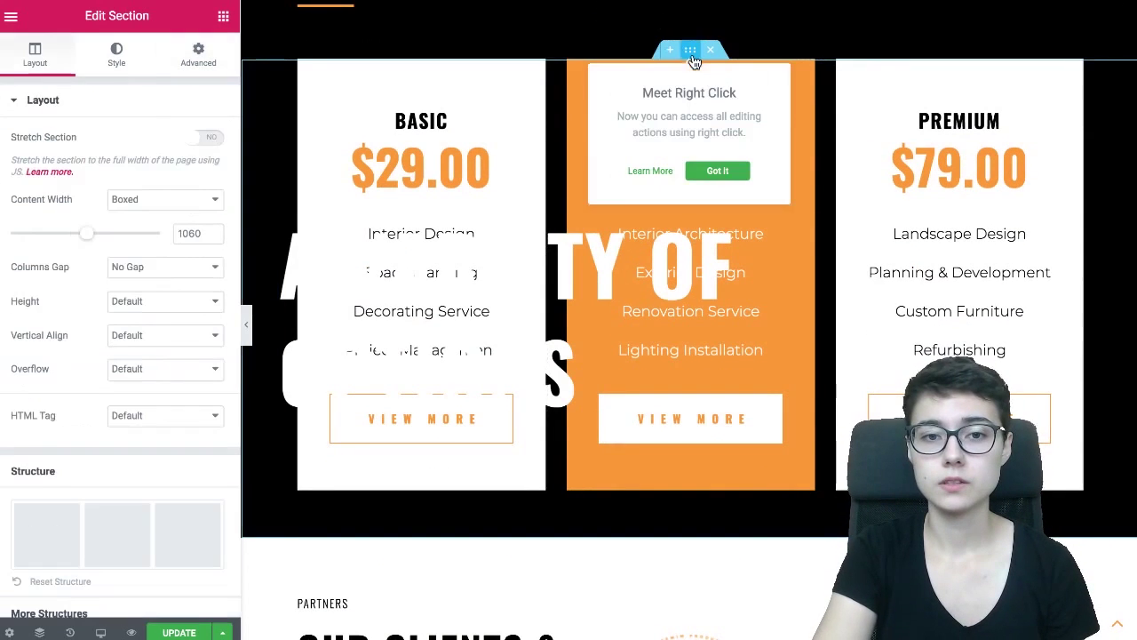
{"action": "left_click", "coordinate": [202, 64]}
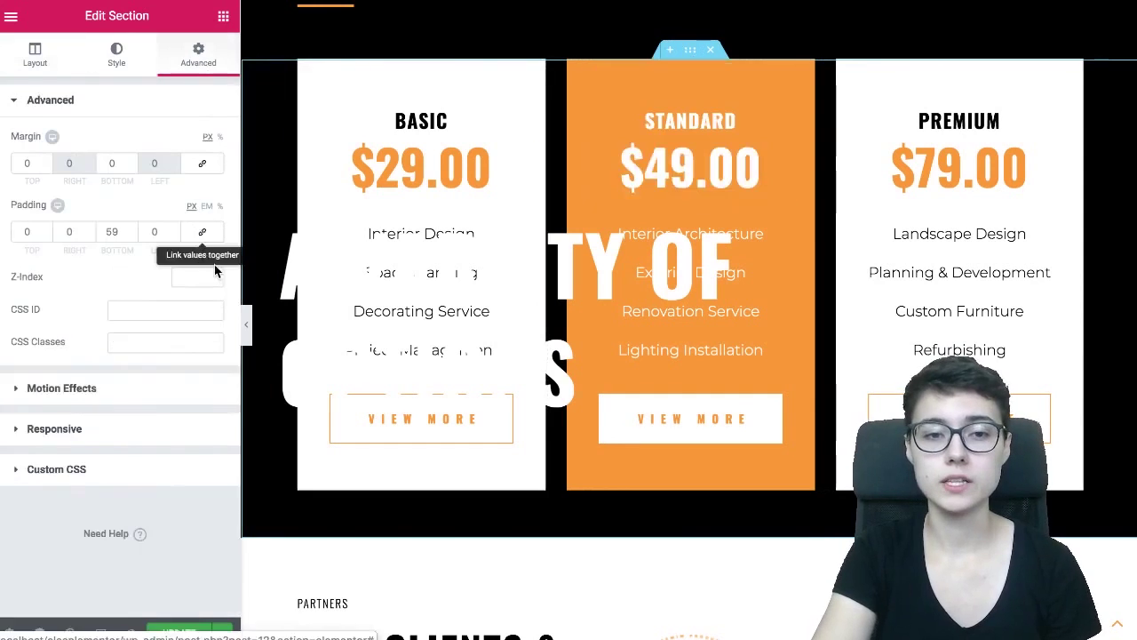
{"action": "left_click", "coordinate": [213, 278]}
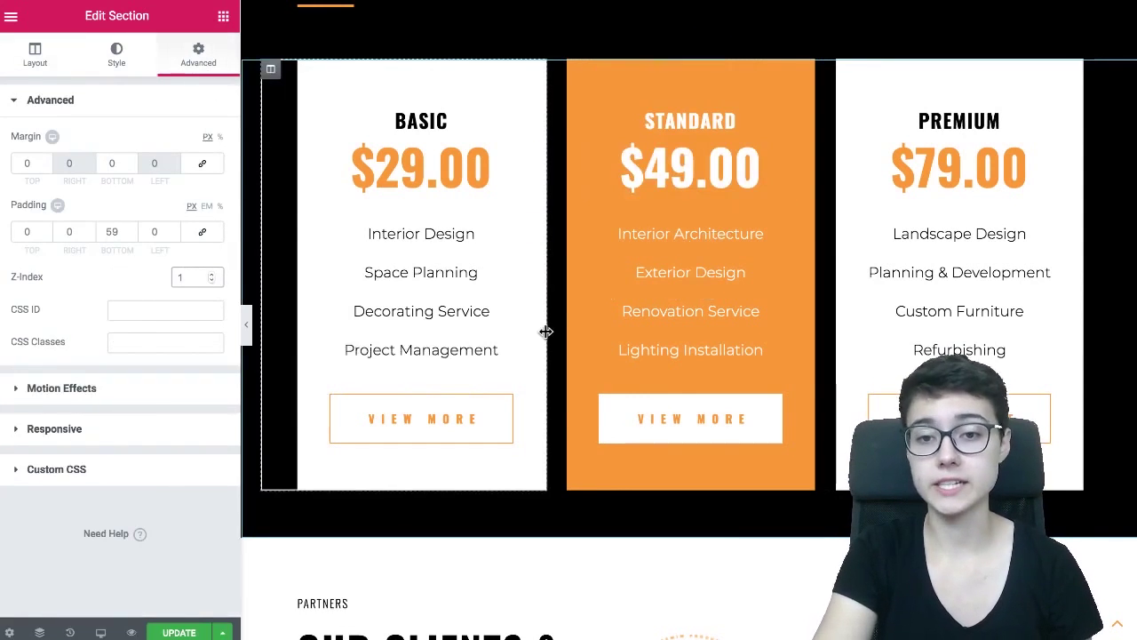
{"action": "scroll", "coordinate": [436, 325], "scroll_direction": "up", "scroll_amount": 3}
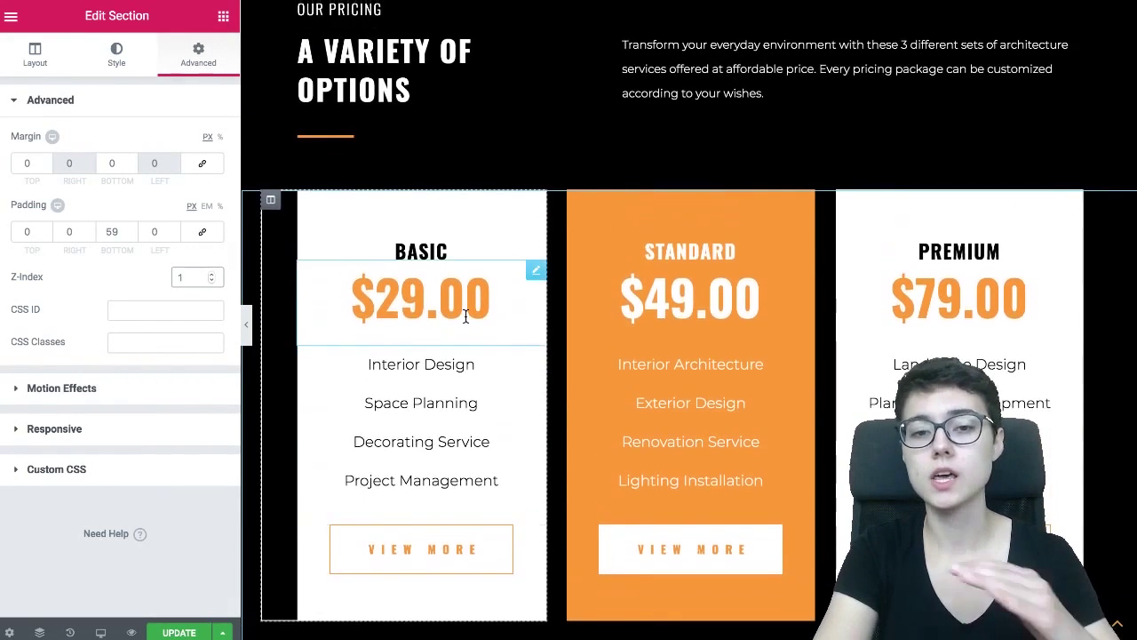
{"action": "scroll", "coordinate": [524, 350], "scroll_direction": "up", "scroll_amount": 10}
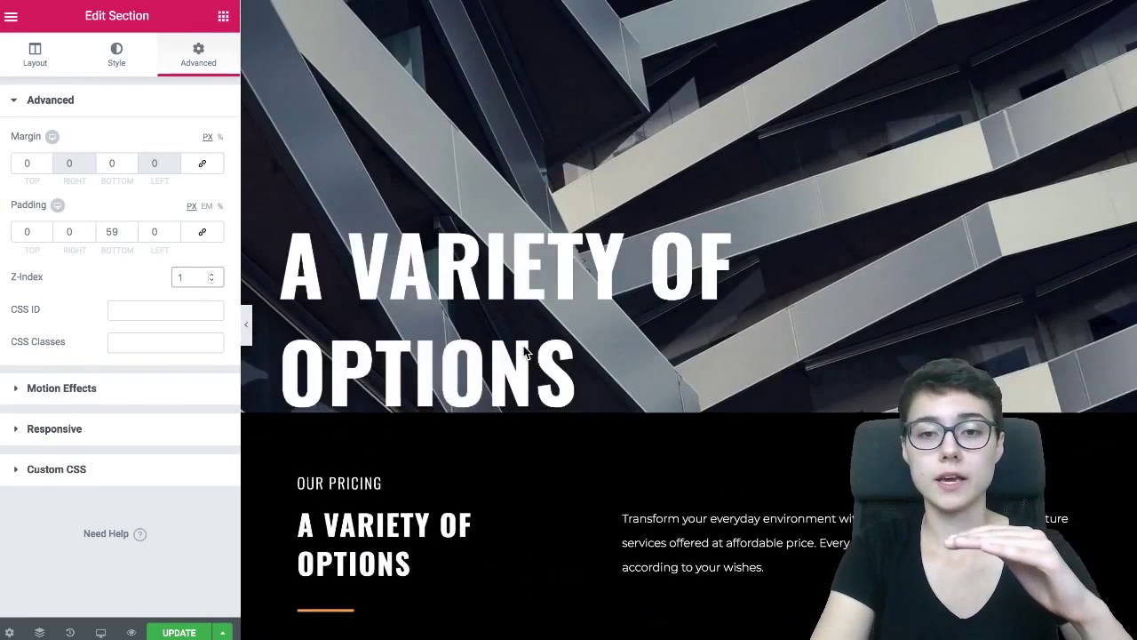
{"action": "scroll", "coordinate": [471, 302], "scroll_direction": "up", "scroll_amount": 3}
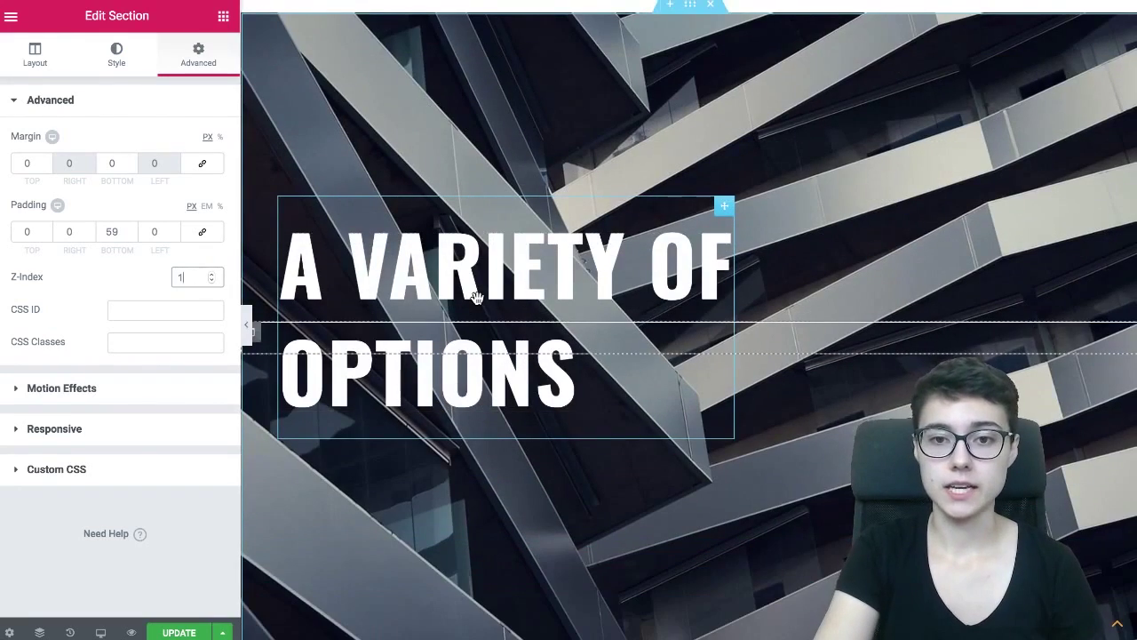
{"action": "scroll", "coordinate": [477, 297], "scroll_direction": "down", "scroll_amount": 5}
{"action": "scroll", "coordinate": [477, 298], "scroll_direction": "down", "scroll_amount": 5}
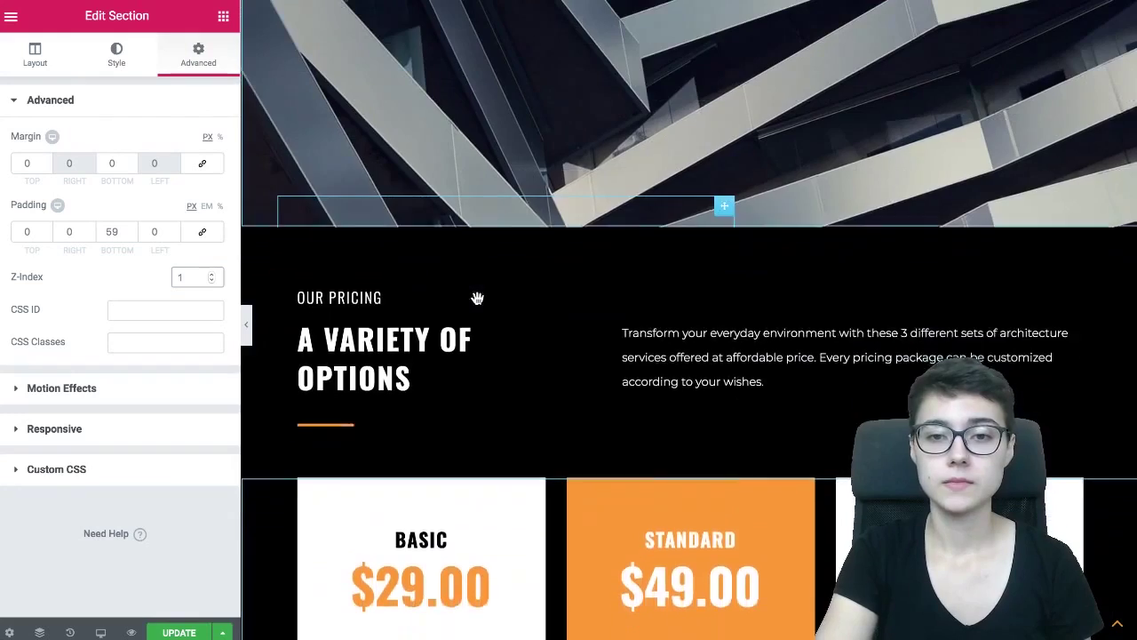
{"action": "scroll", "coordinate": [477, 304], "scroll_direction": "up", "scroll_amount": 6}
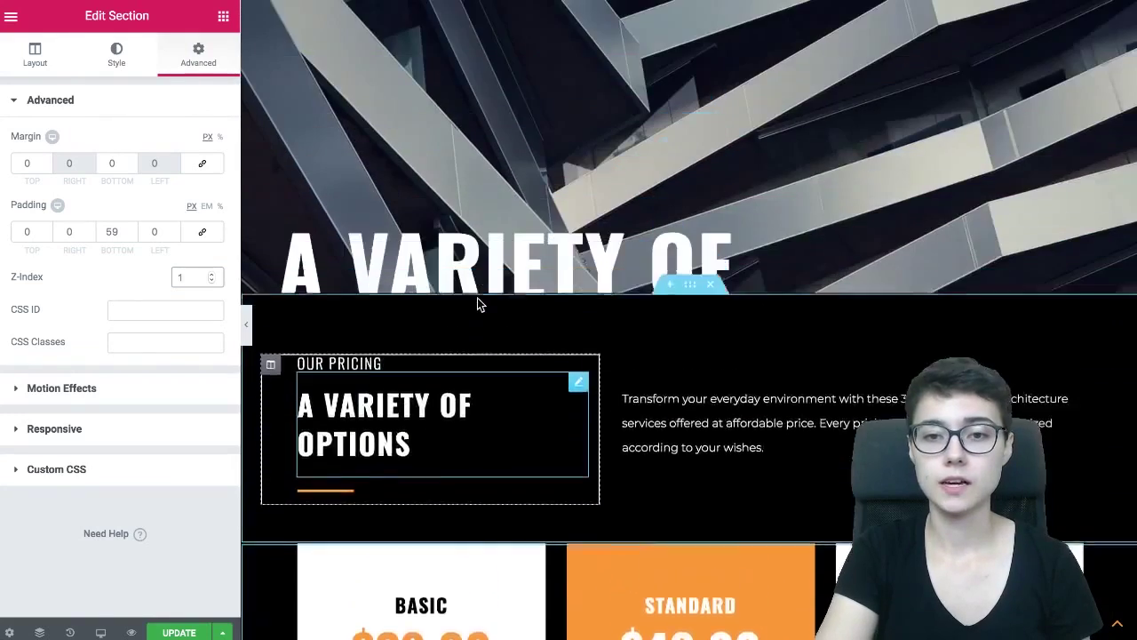
{"action": "scroll", "coordinate": [477, 297], "scroll_direction": "up", "scroll_amount": 3}
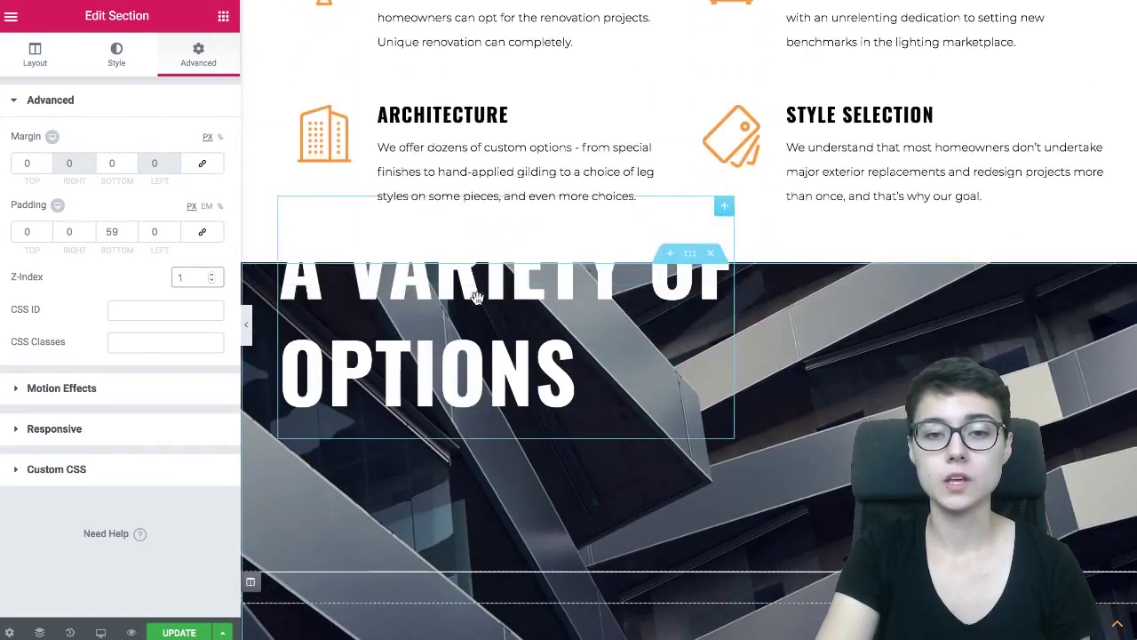
Step: Collapse the editor sidebar and scroll the full-width preview down toward the pricing section
{"action": "left_click", "coordinate": [249, 327]}
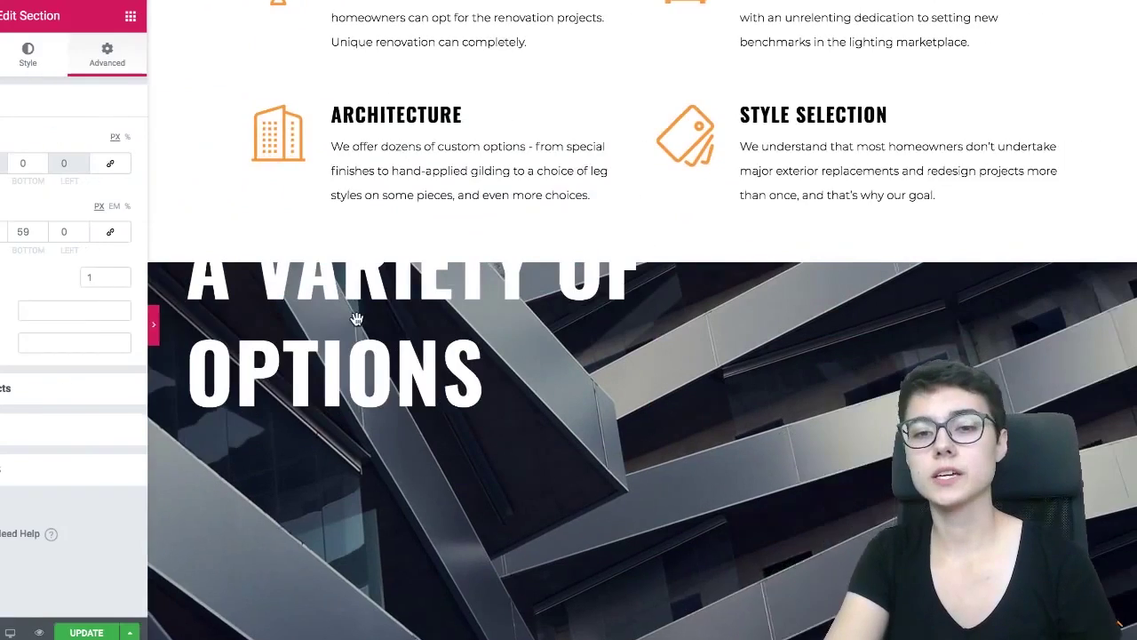
{"action": "scroll", "coordinate": [357, 319], "scroll_direction": "down", "scroll_amount": 3}
{"action": "scroll", "coordinate": [356, 319], "scroll_direction": "down", "scroll_amount": 3}
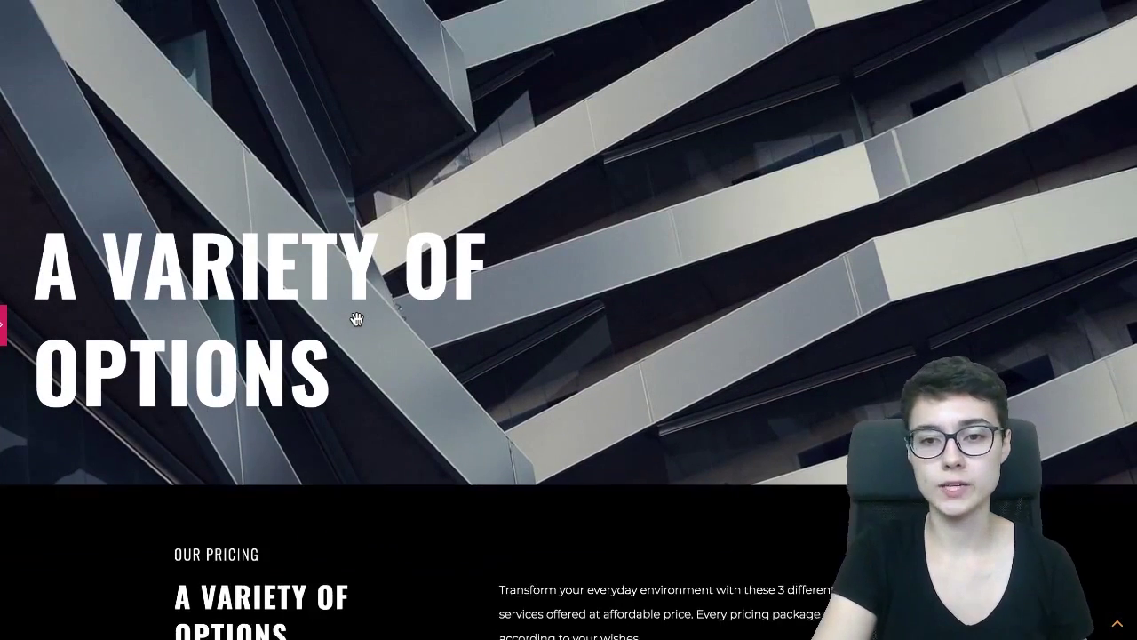